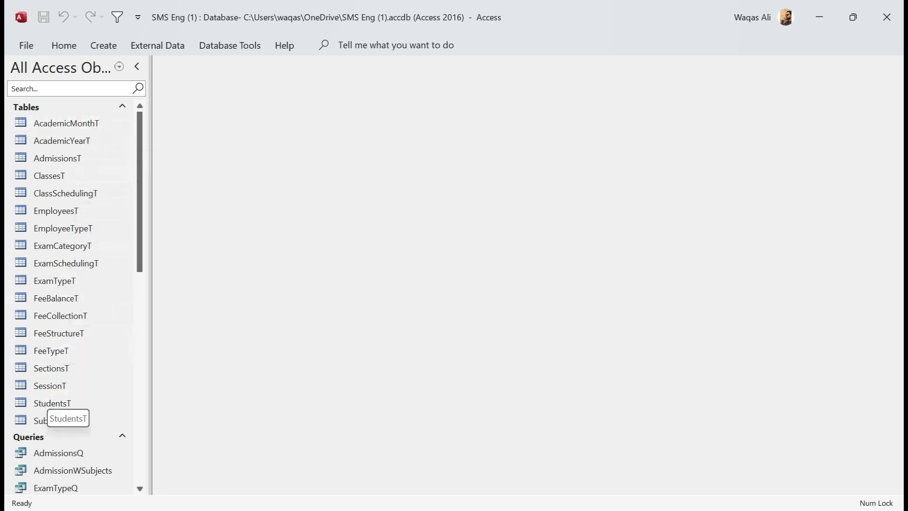
# Step: Scroll the Navigation Pane through the database objects to find MainF in the Forms group
pyautogui.scroll(-9, 49, 403)
pyautogui.scroll(-2, 50, 403)
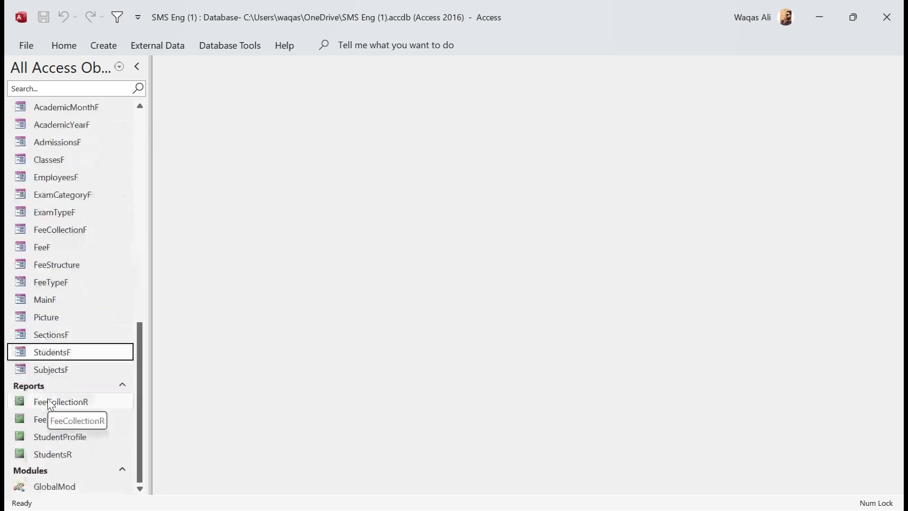
pyautogui.scroll(8, 58, 324)
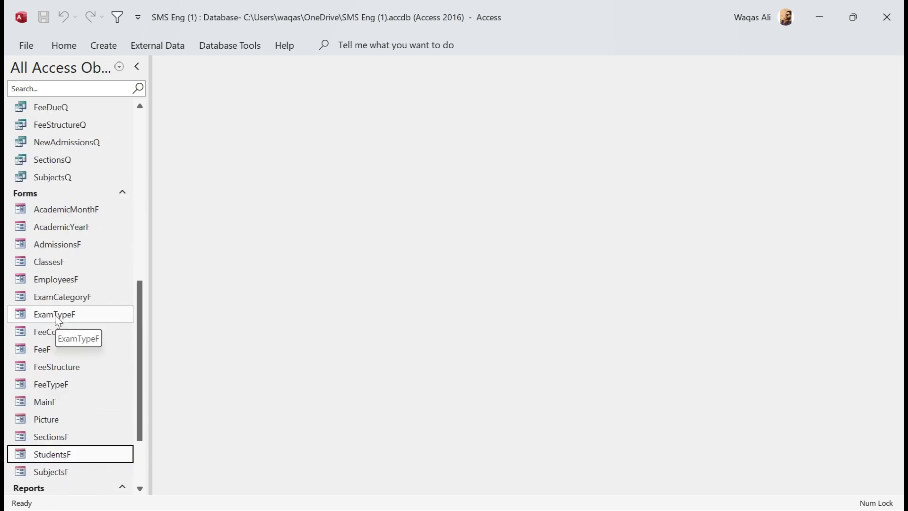
pyautogui.scroll(2, 49, 331)
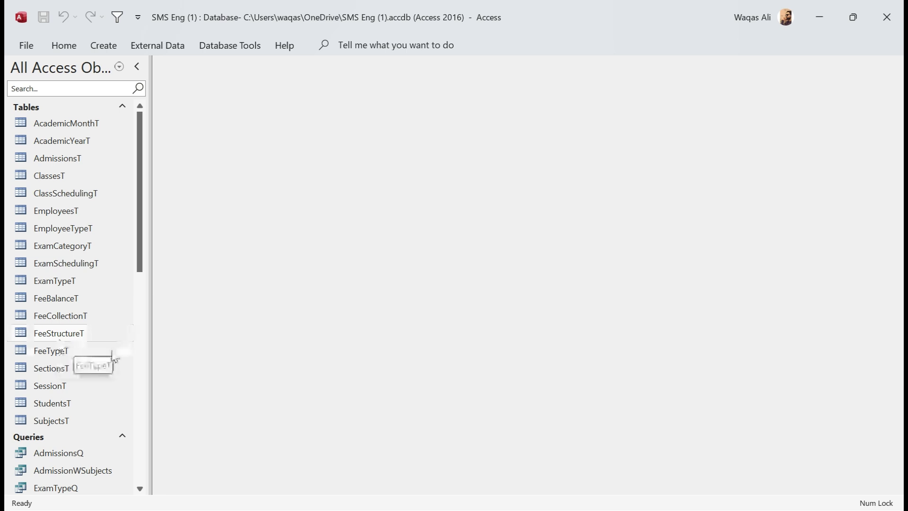
pyautogui.scroll(-5, 113, 358)
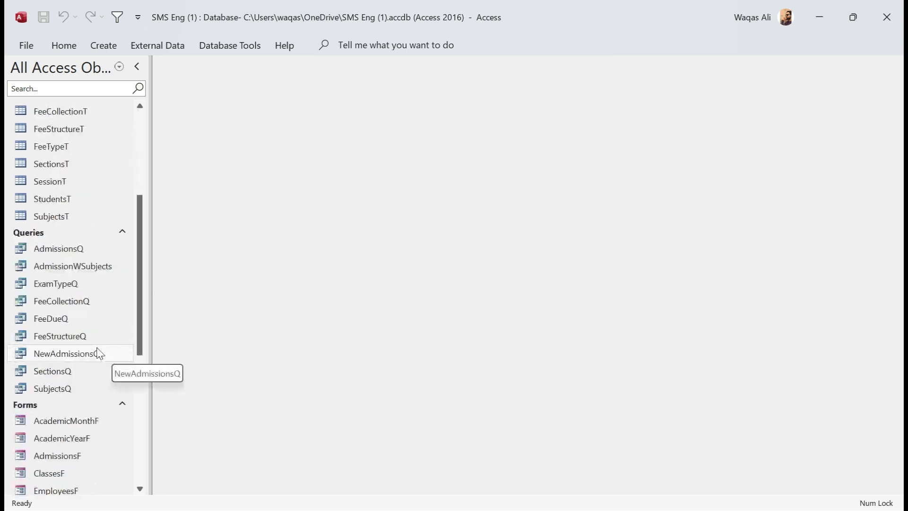
pyautogui.scroll(-2, 95, 353)
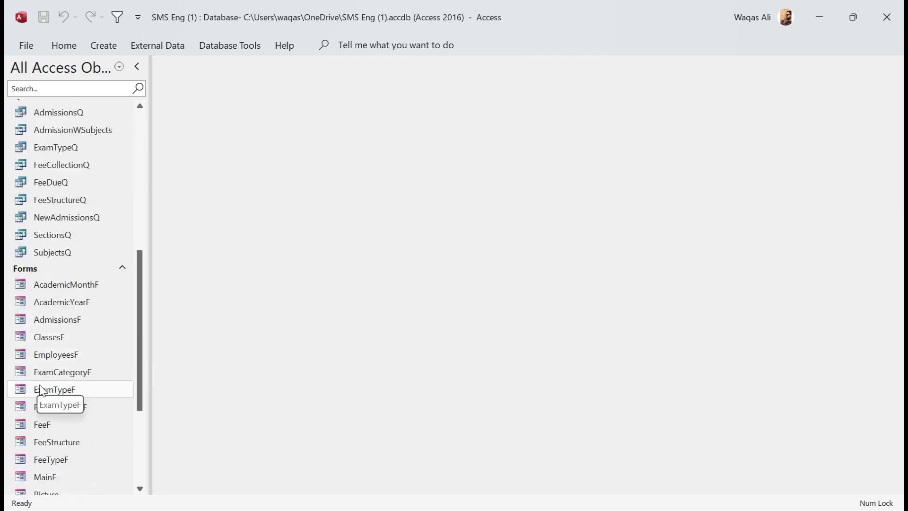
pyautogui.scroll(-3, 39, 389)
pyautogui.scroll(-2, 40, 391)
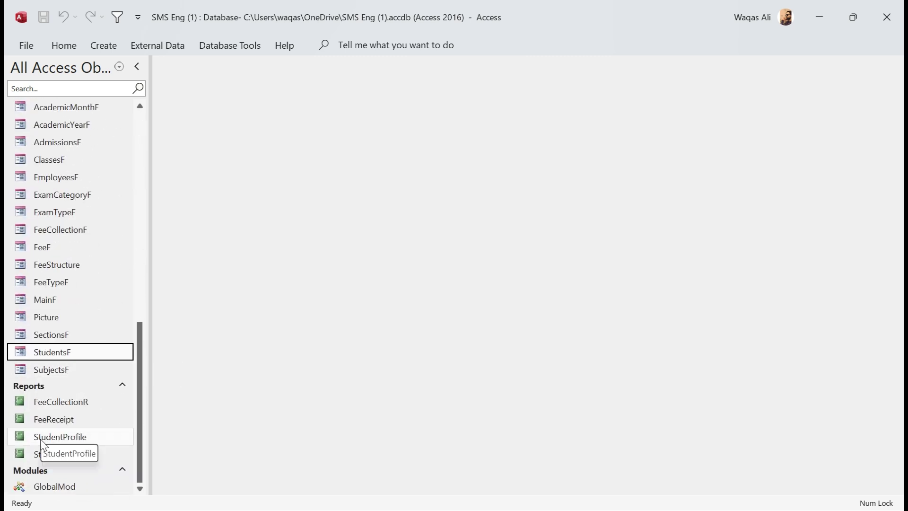
pyautogui.scroll(3, 42, 445)
pyautogui.scroll(7, 42, 444)
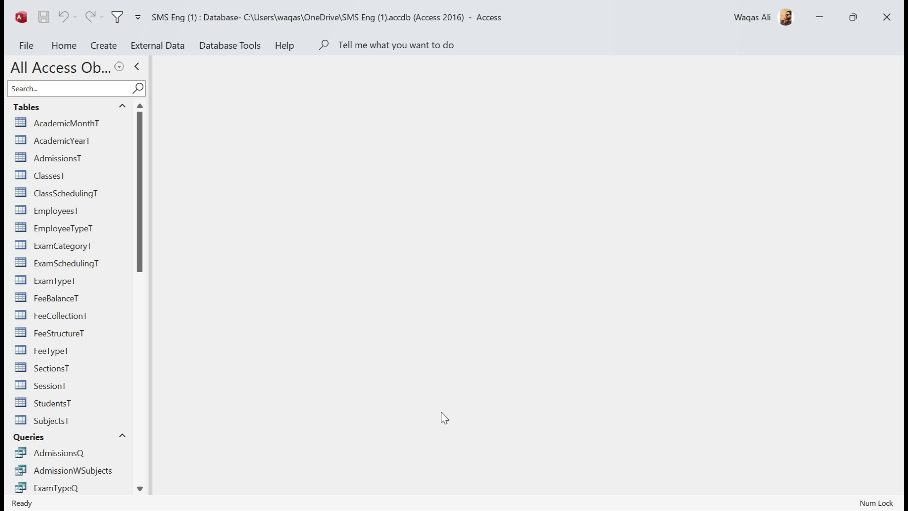
pyautogui.scroll(-2, 87, 335)
pyautogui.scroll(2, 87, 335)
pyautogui.scroll(-10, 73, 371)
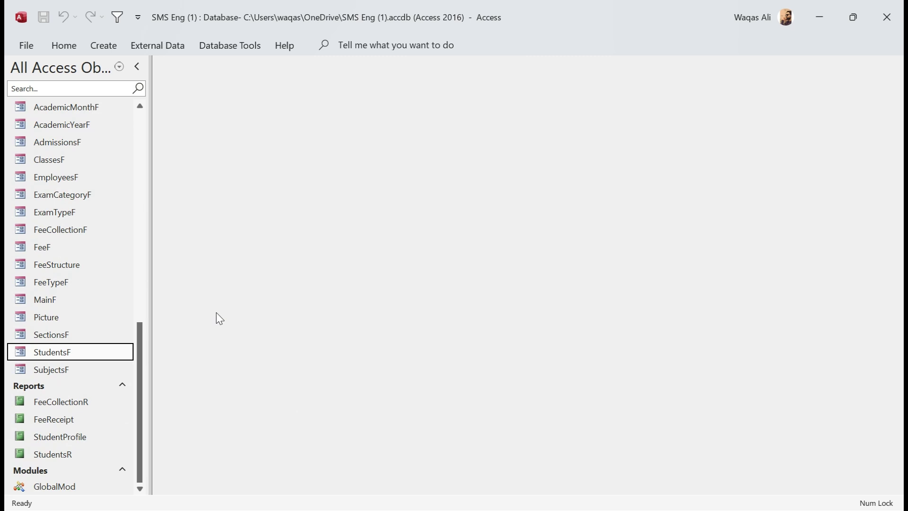
# Step: Open the MainF main menu form, reposition its window, then close it
pyautogui.doubleClick(71, 300)
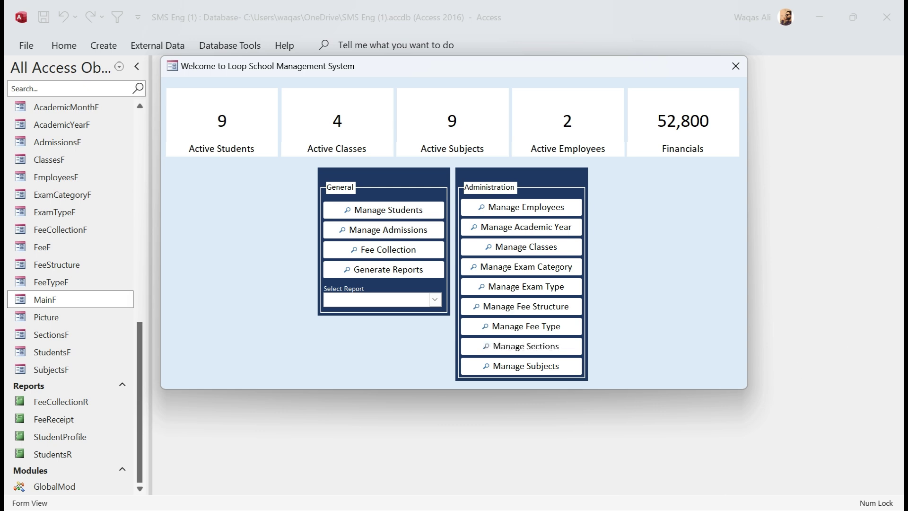
pyautogui.moveTo(408, 68); pyautogui.dragTo(433, 110)
pyautogui.click(761, 109)
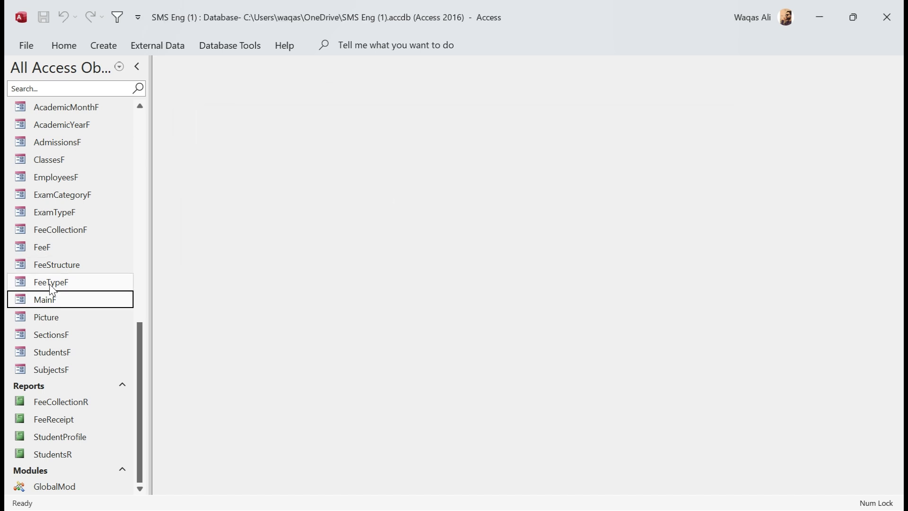
# Step: Copy the MainF form and paste it as a new form named 'Background'
pyautogui.rightClick(49, 300)
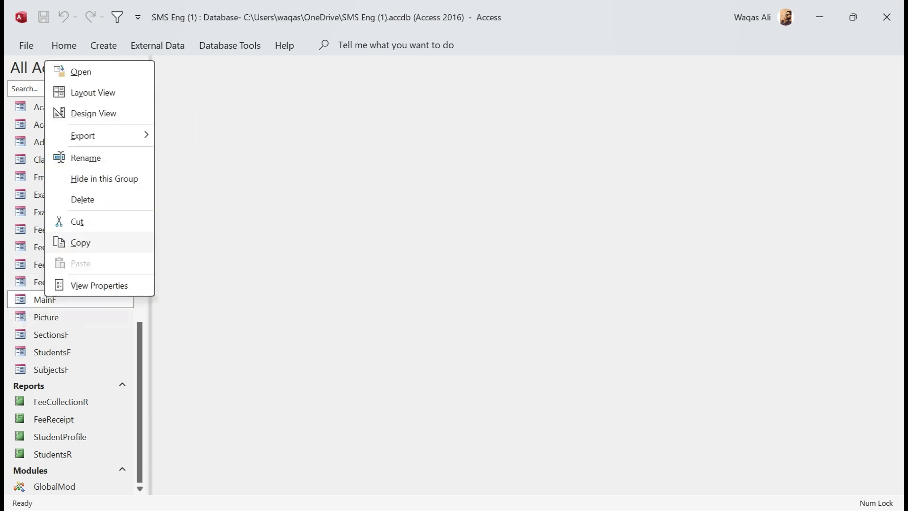
pyautogui.click(78, 240)
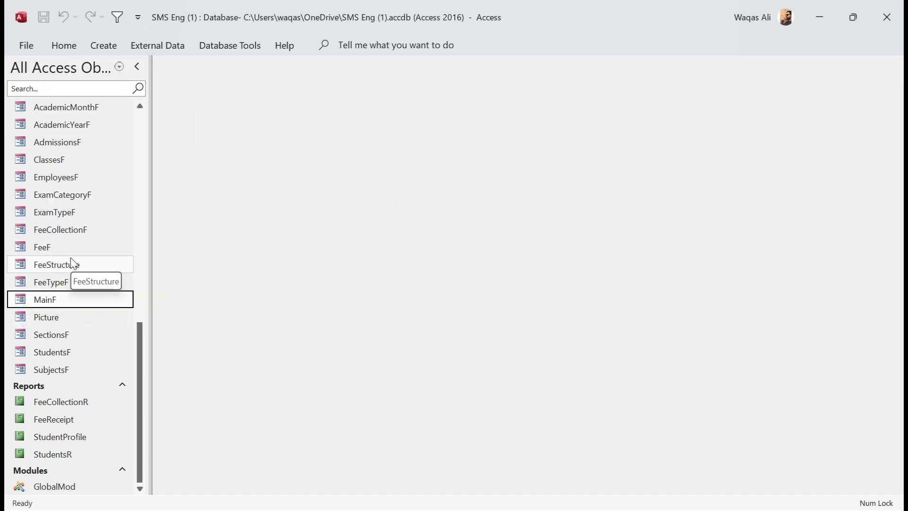
pyautogui.hotkey('ctrl', 'v')
pyautogui.write('Ba')
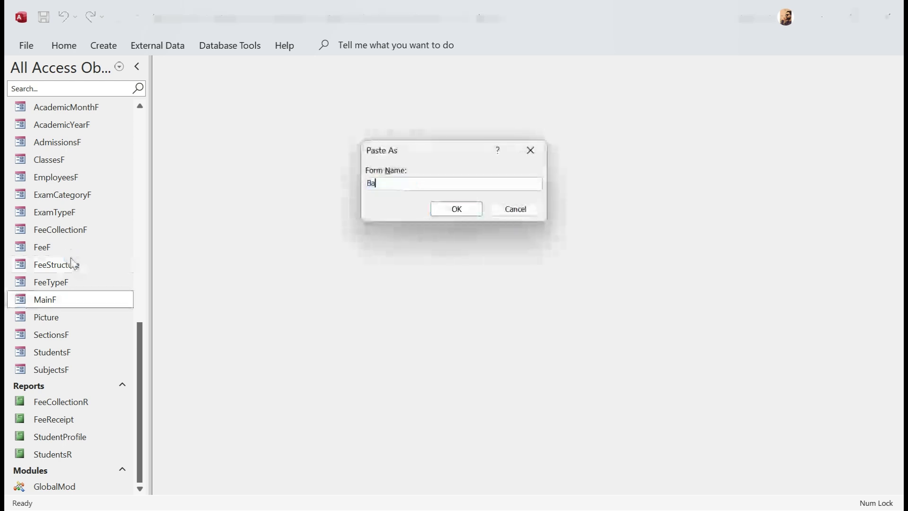
pyautogui.write('ckground')
pyautogui.press('Return')
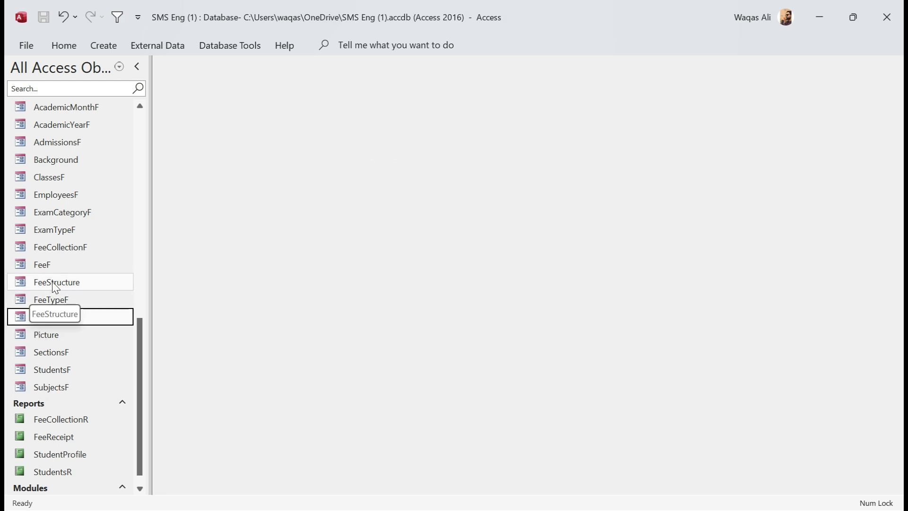
# Step: Open Background in Design View and inspect the Manage Employees button's click-event code
pyautogui.rightClick(78, 159)
pyautogui.click(123, 209)
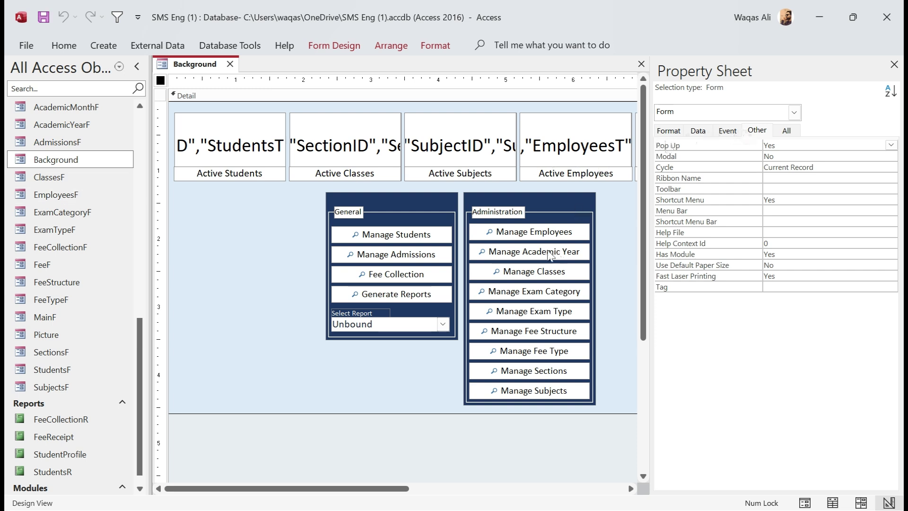
pyautogui.click(544, 233)
pyautogui.click(738, 135)
pyautogui.click(892, 145)
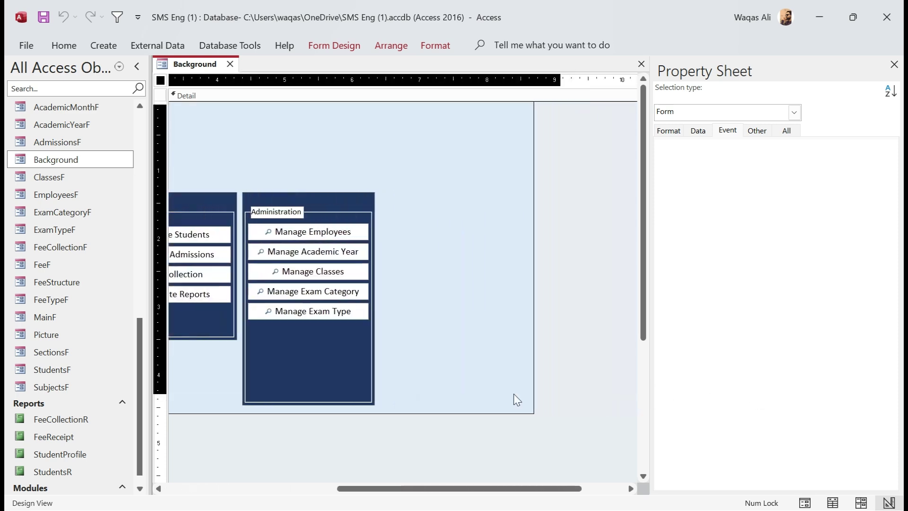
# Step: Delete every control on the Background form, leaving only the empty Detail section selected
pyautogui.moveTo(490, 395); pyautogui.dragTo(482, 393)
pyautogui.press('Delete')
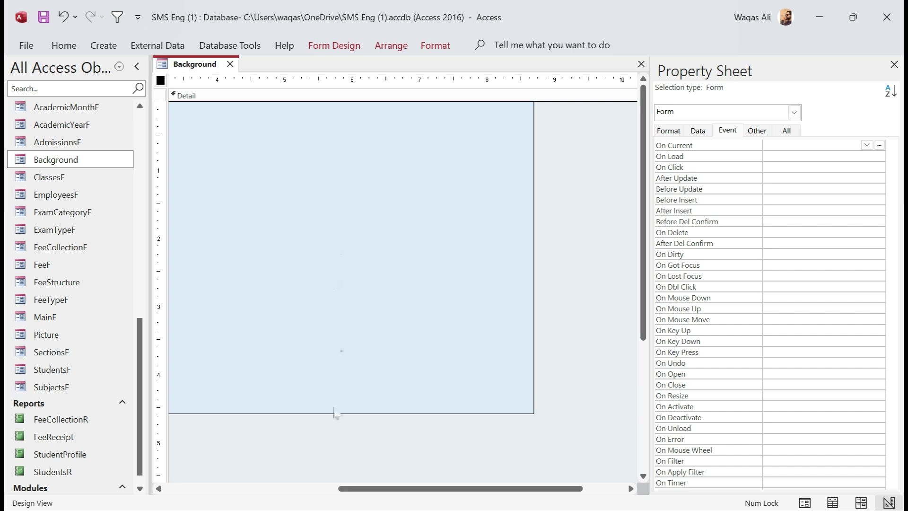
pyautogui.moveTo(350, 488); pyautogui.dragTo(71, 476)
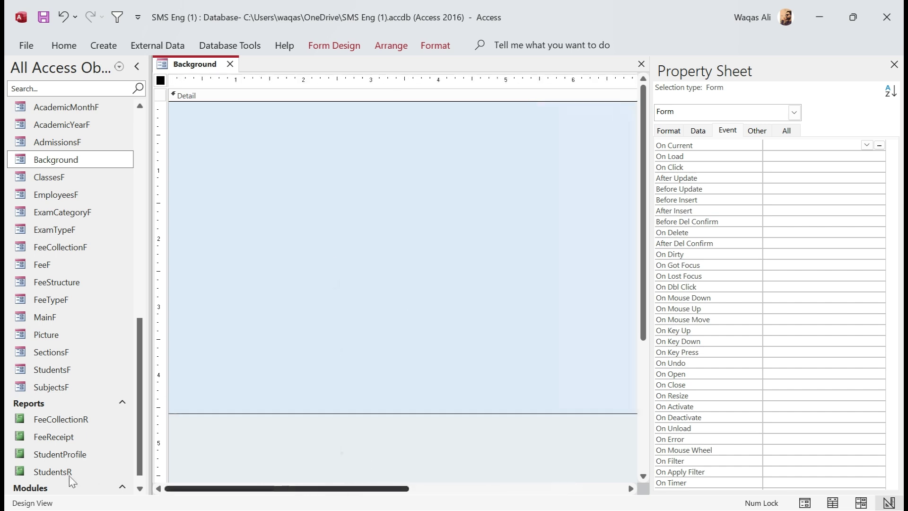
pyautogui.click(307, 265)
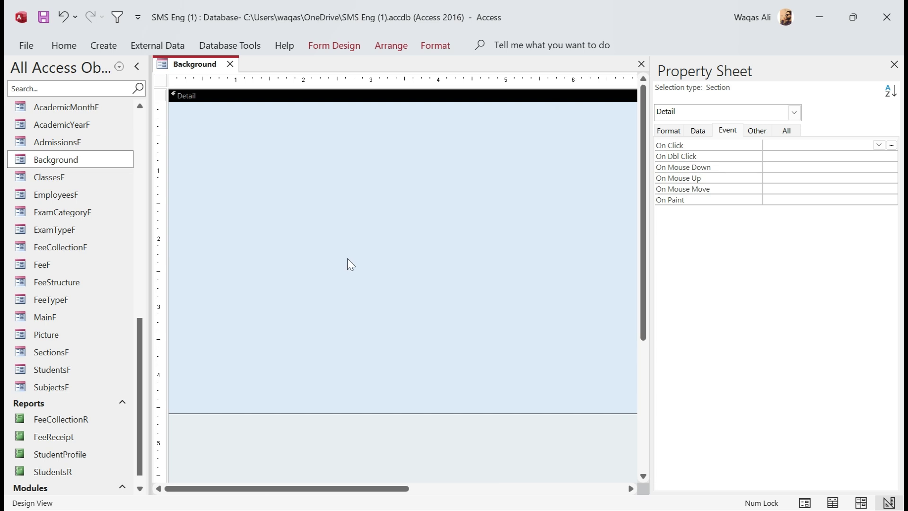
# Step: Preview the emptied Background form in Form View, then return to Design View
pyautogui.rightClick(165, 68)
pyautogui.click(203, 140)
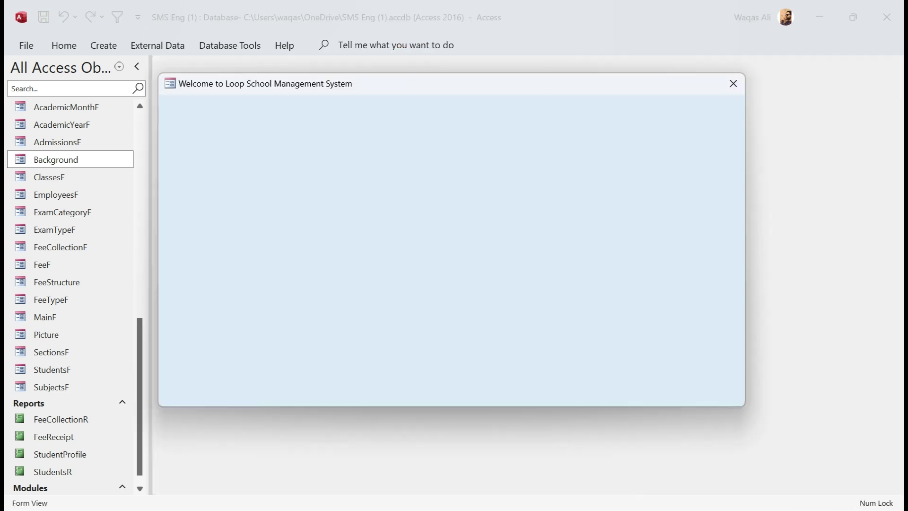
pyautogui.rightClick(392, 242)
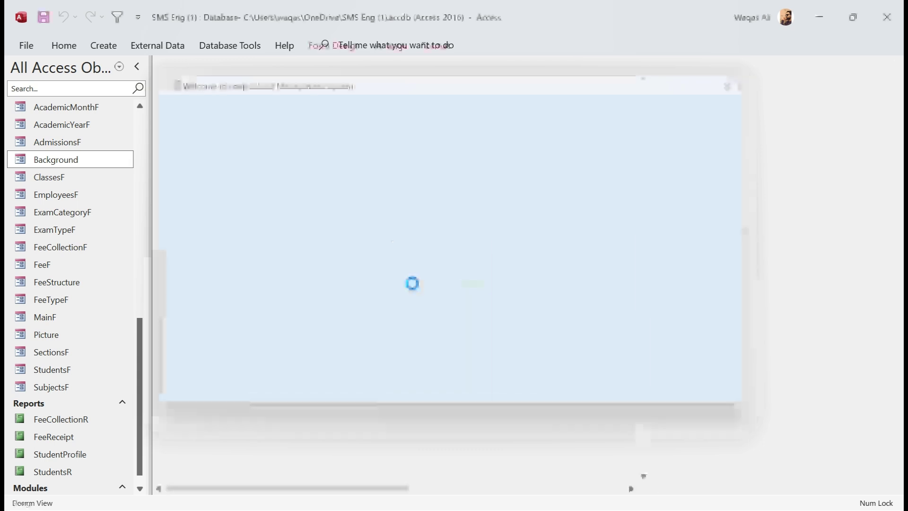
pyautogui.click(428, 284)
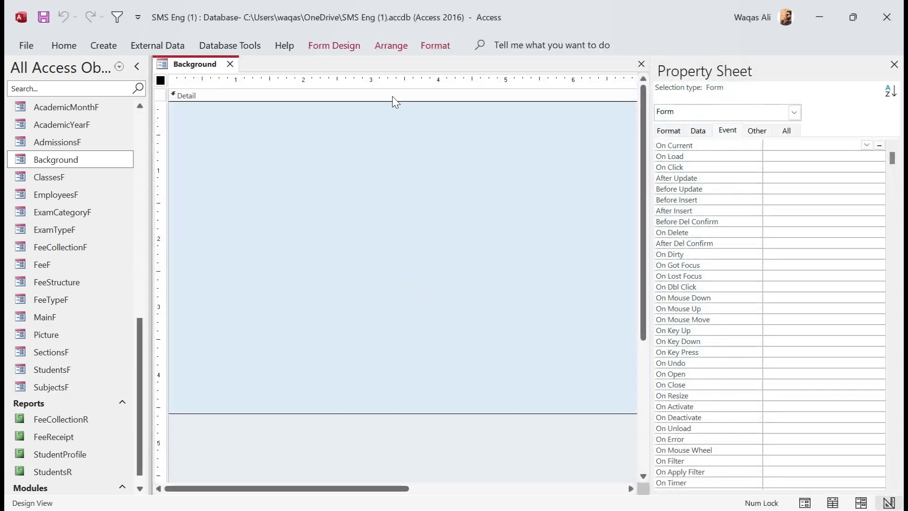
# Step: Give the Detail section a dark blue Shape Fill from the Format ribbon
pyautogui.click(434, 46)
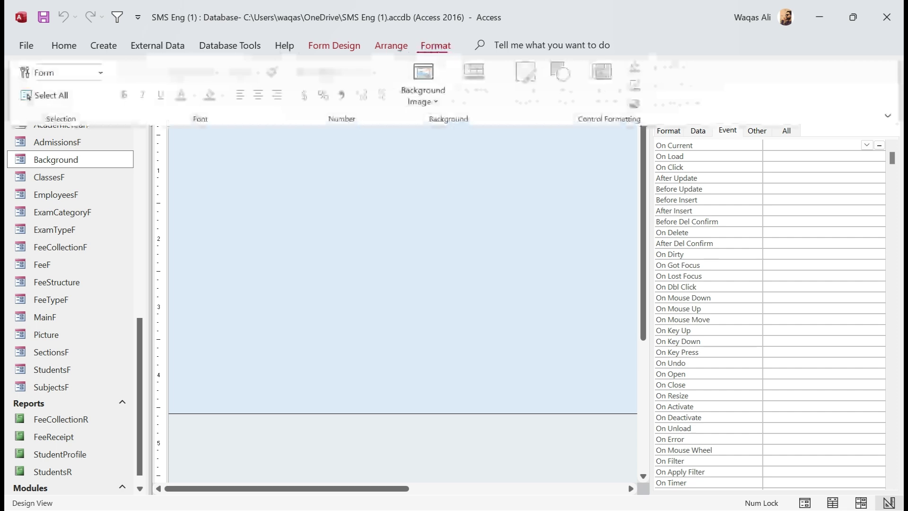
pyautogui.click(435, 226)
pyautogui.click(428, 94)
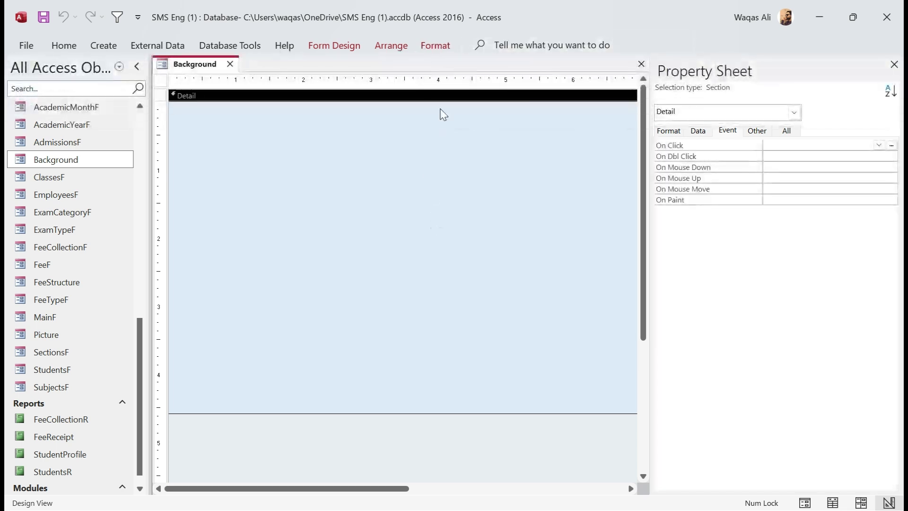
pyautogui.click(434, 45)
pyautogui.click(661, 66)
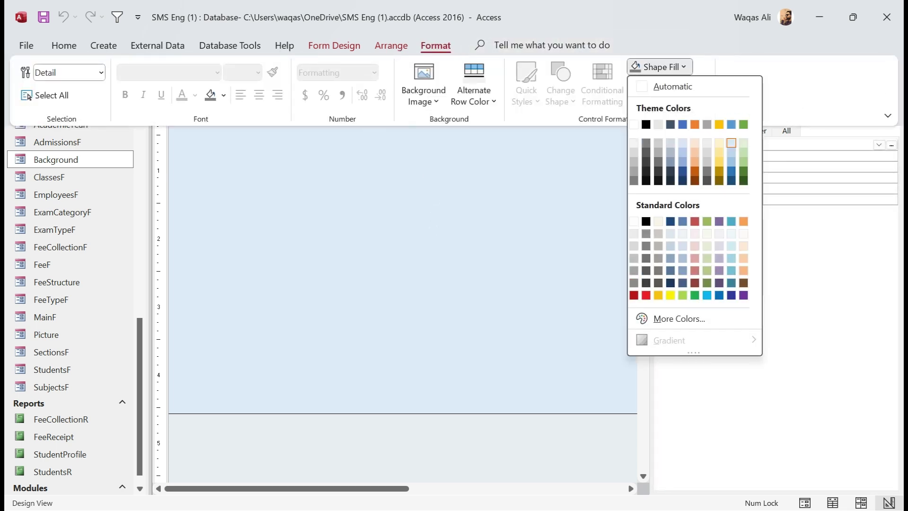
pyautogui.click(682, 171)
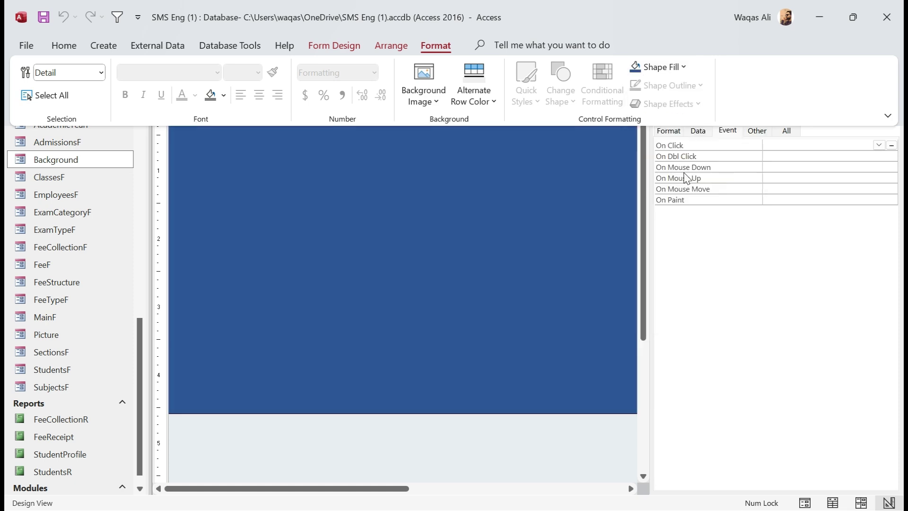
pyautogui.click(404, 246)
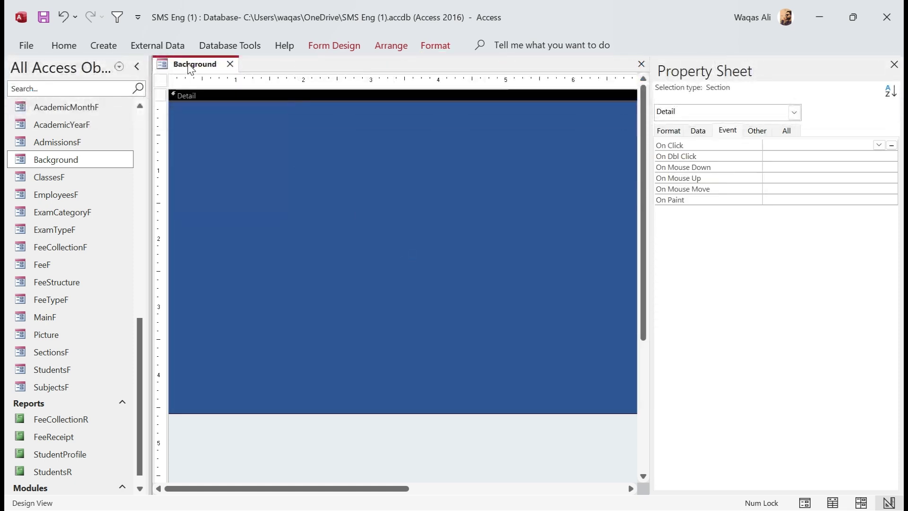
# Step: Check the blue Background form in Form View, then switch back to Design View
pyautogui.rightClick(181, 71)
pyautogui.click(223, 136)
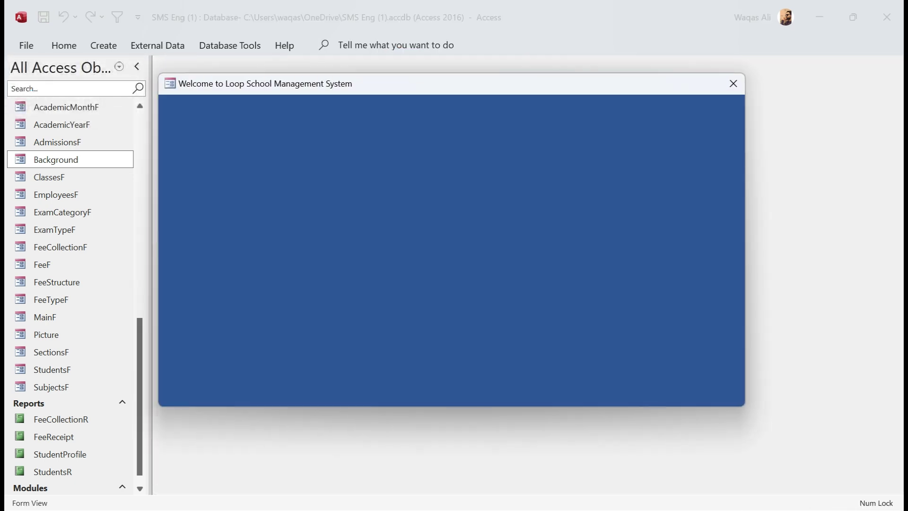
pyautogui.moveTo(352, 89); pyautogui.dragTo(363, 125)
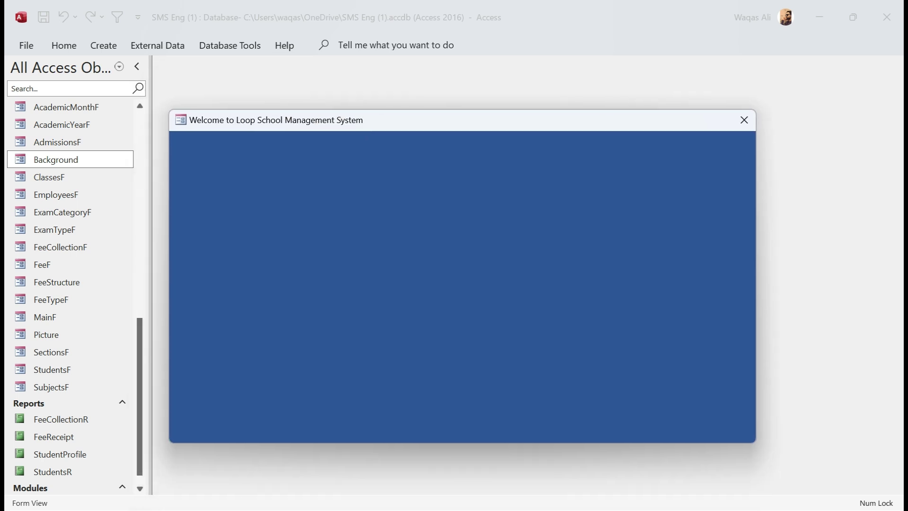
pyautogui.rightClick(478, 218)
pyautogui.click(520, 262)
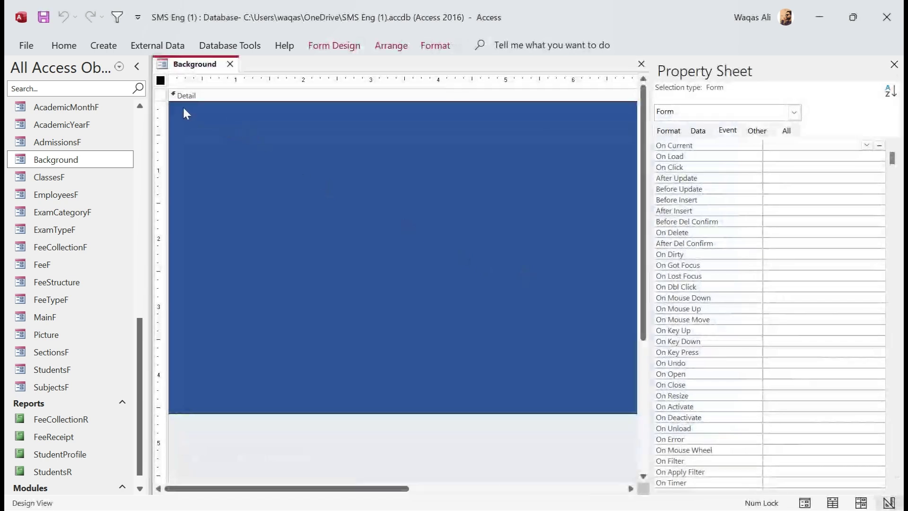
# Step: Add an On Load Code Builder procedure with DoCmd.Maximize, then switch Background to Form View
pyautogui.click(727, 131)
pyautogui.click(803, 156)
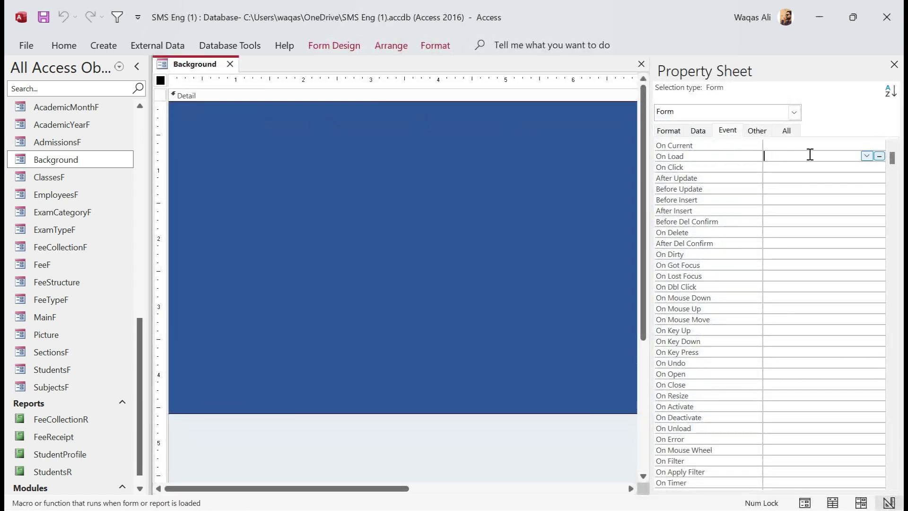
pyautogui.click(879, 156)
pyautogui.press('Down')
pyautogui.press('Down')
pyautogui.press('Return')
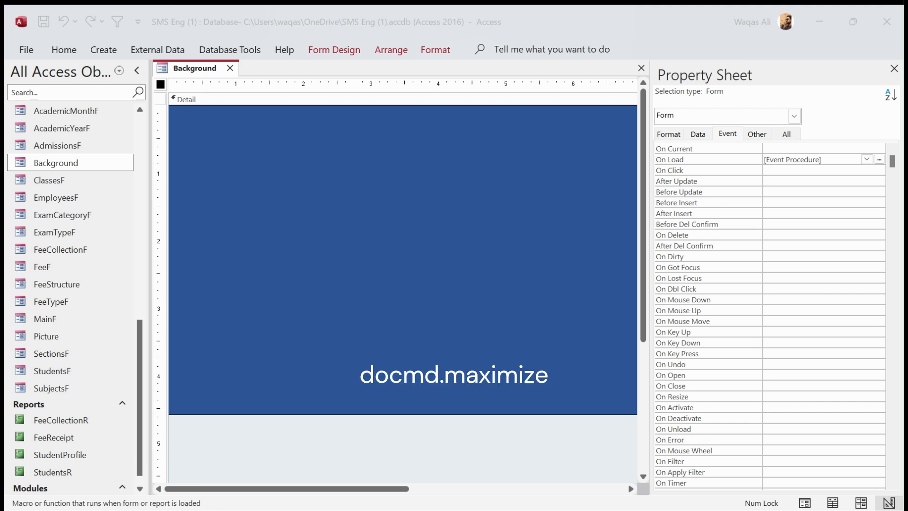
pyautogui.rightClick(194, 68)
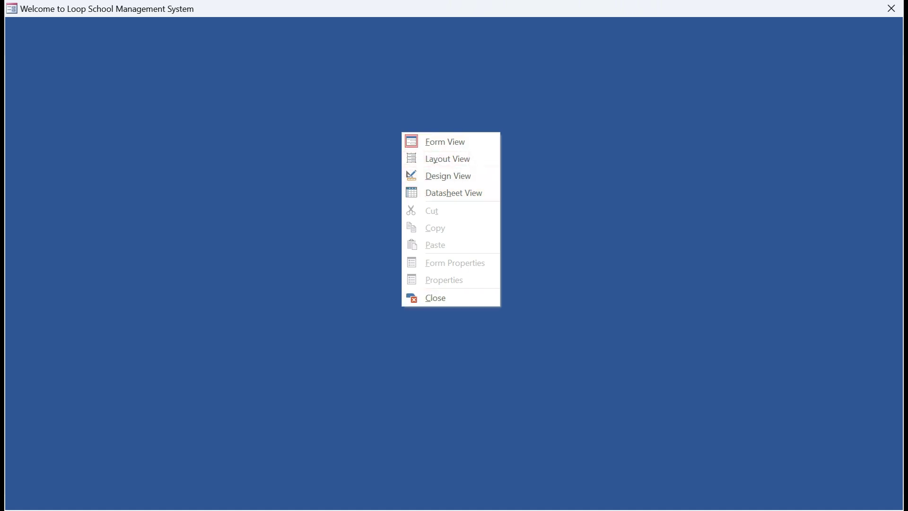
# Step: Close the full-screen Background form, then open and close the MainF main menu
pyautogui.press('Escape')
pyautogui.rightClick(344, 195)
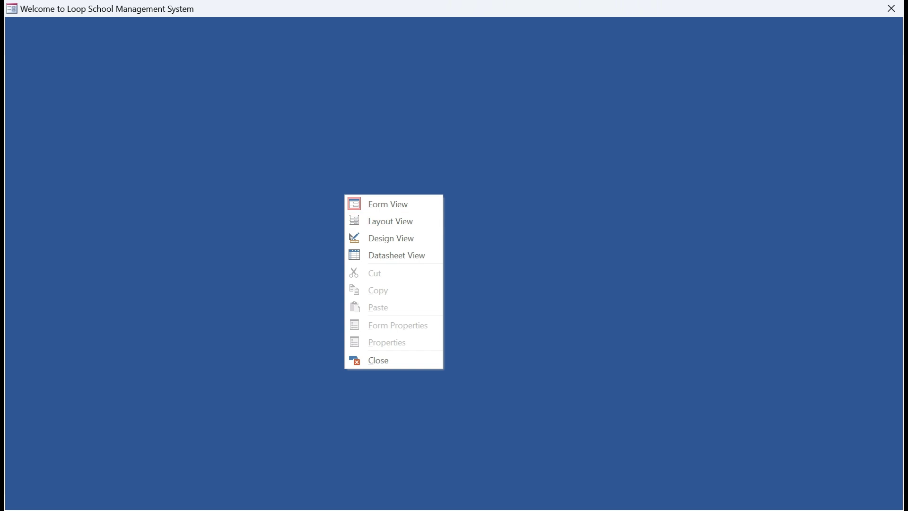
pyautogui.rightClick(473, 17)
pyautogui.press('Escape')
pyautogui.rightClick(420, 65)
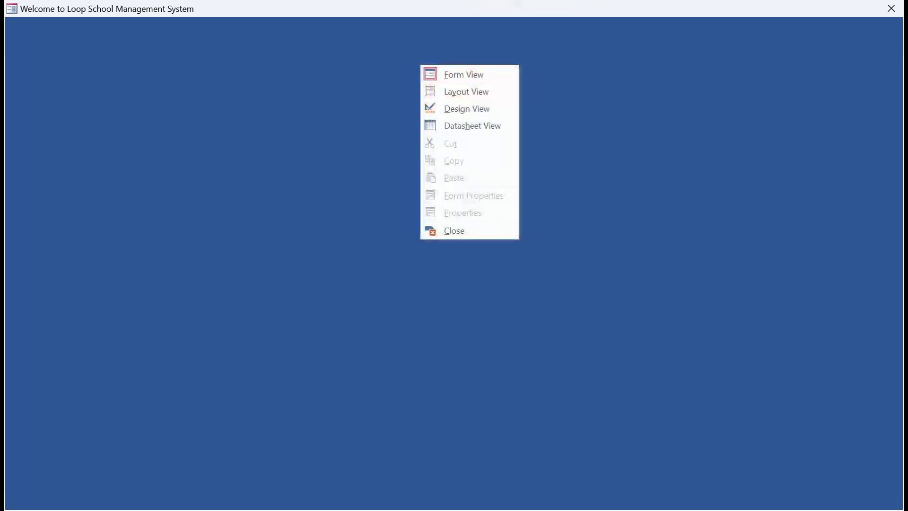
pyautogui.click(444, 230)
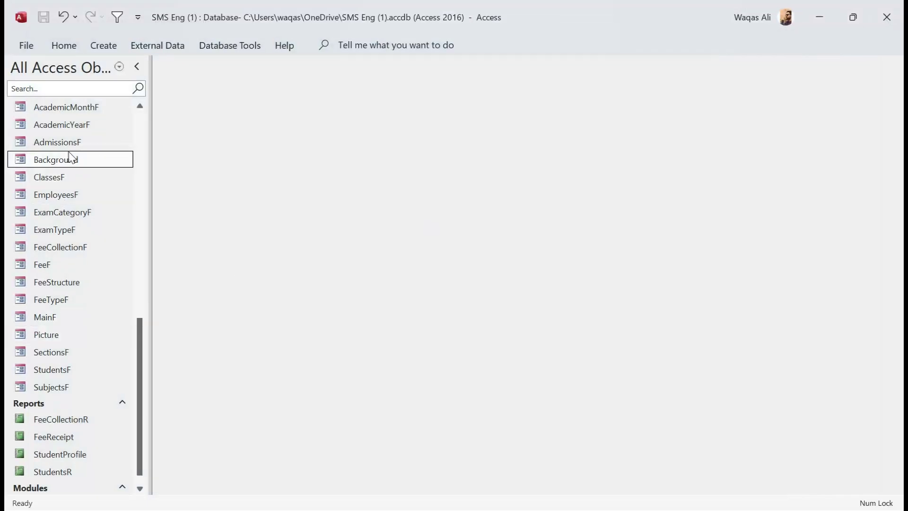
pyautogui.doubleClick(37, 318)
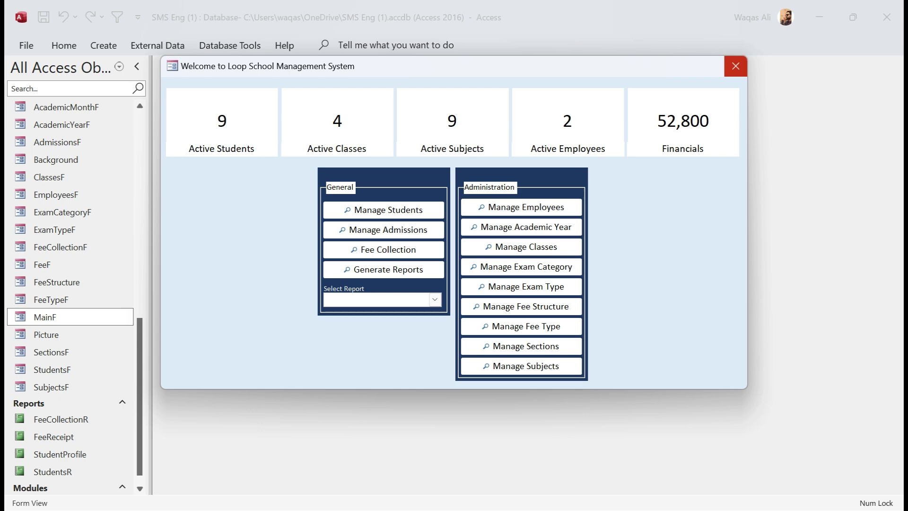
pyautogui.click(735, 65)
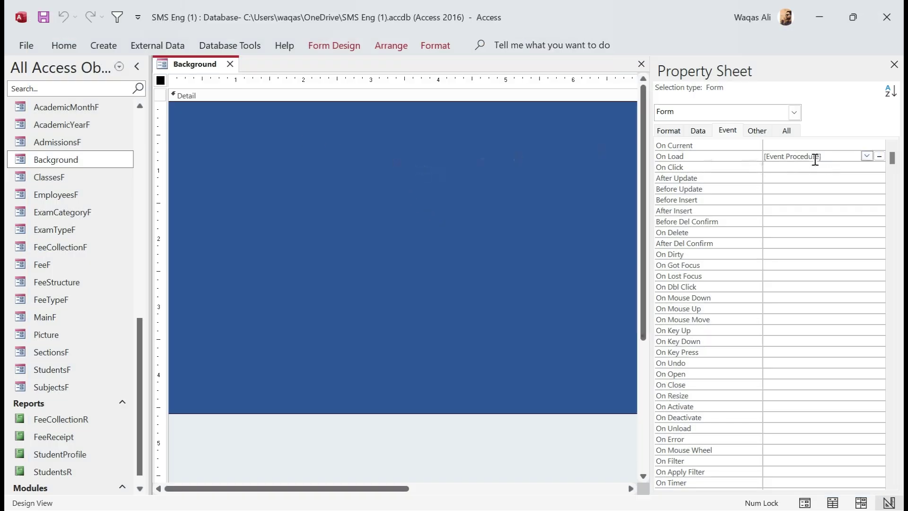
# Step: Edit Background's On Load VBA, save the form, then open and close MainF to test
pyautogui.click(879, 156)
pyautogui.rightClick(185, 71)
pyautogui.click(201, 73)
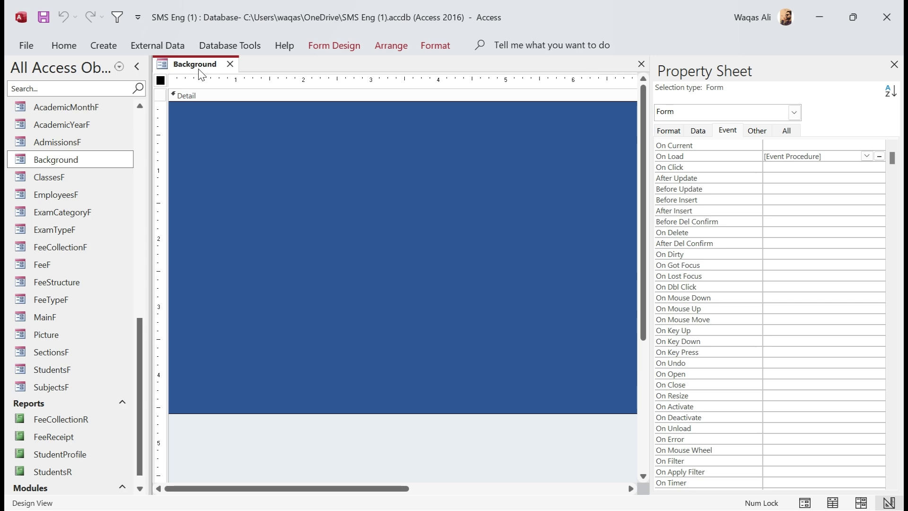
pyautogui.doubleClick(56, 322)
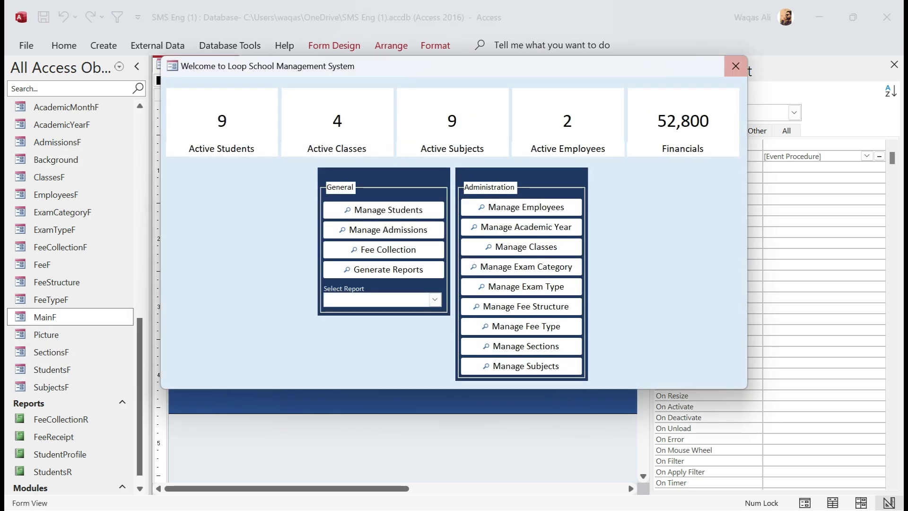
pyautogui.click(735, 66)
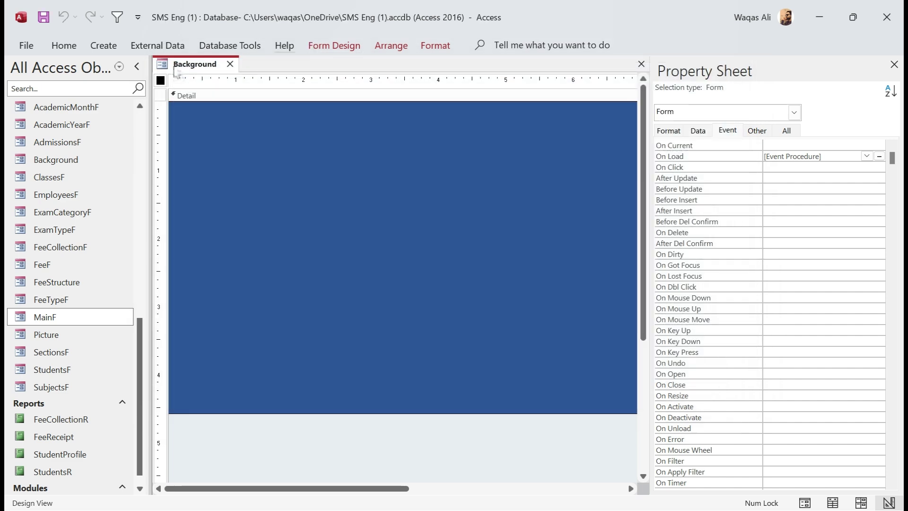
# Step: Close the full-screen Background form and reactivate the Access window
pyautogui.rightClick(194, 65)
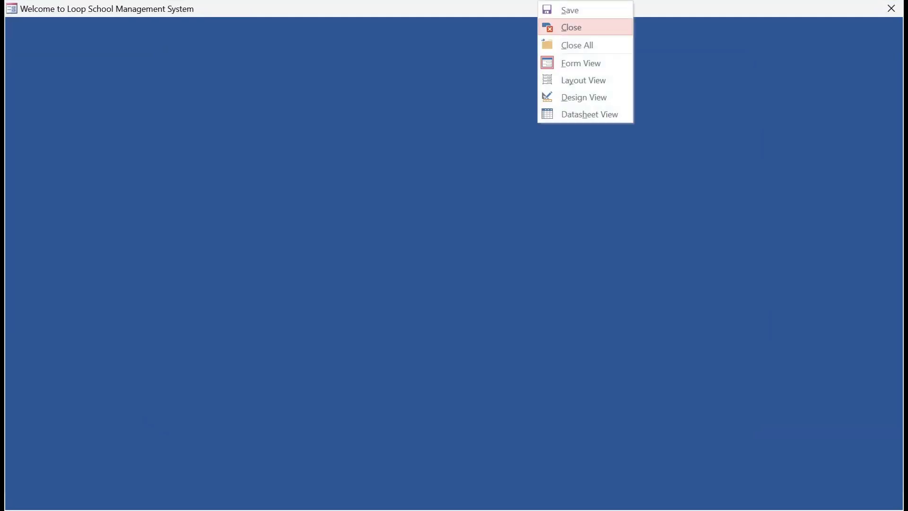
pyautogui.click(543, 29)
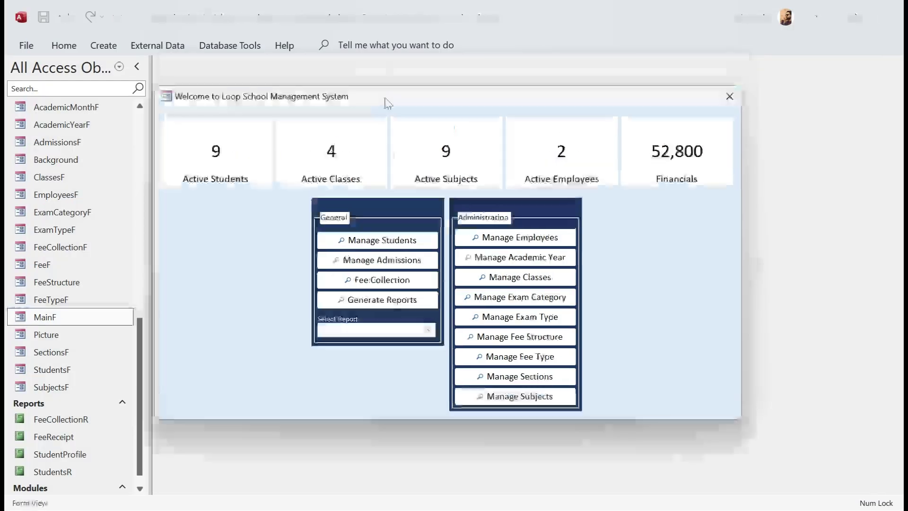
pyautogui.click(95, 177)
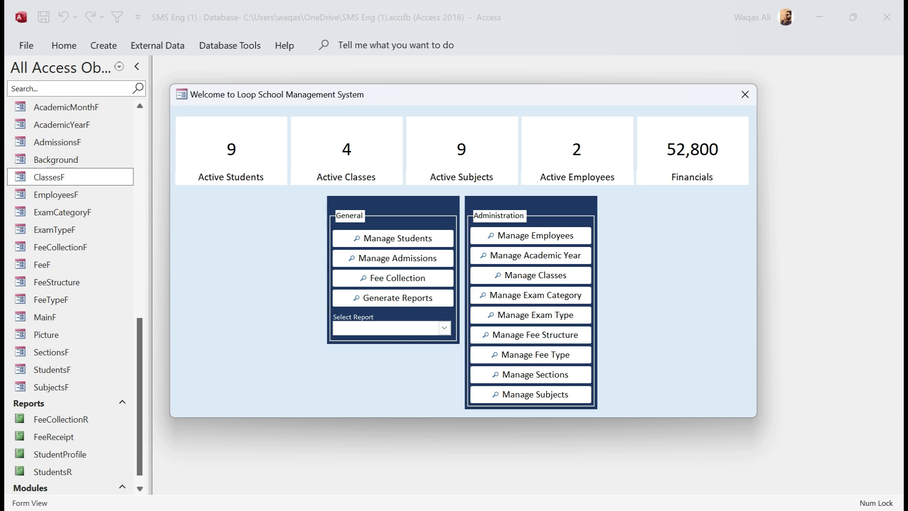
# Step: Set MainF's Modal property to Yes in Design View, then close the form
pyautogui.rightClick(420, 95)
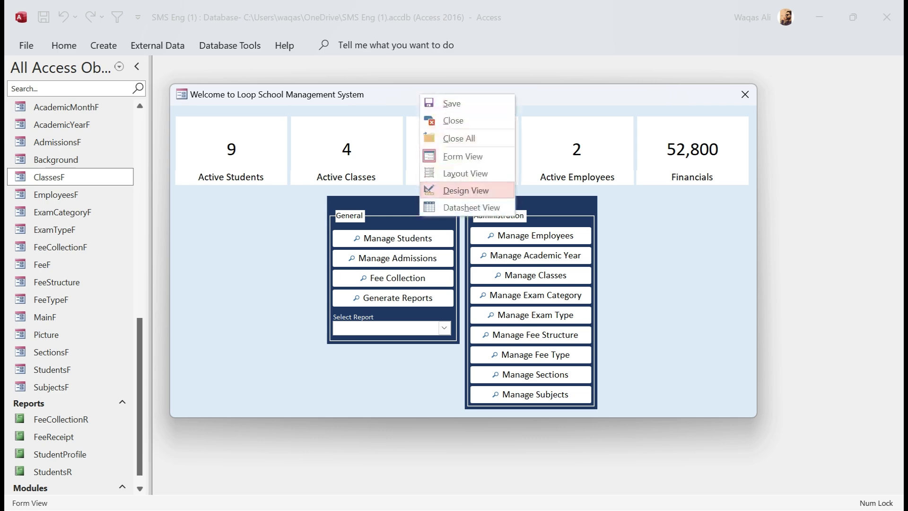
pyautogui.click(459, 189)
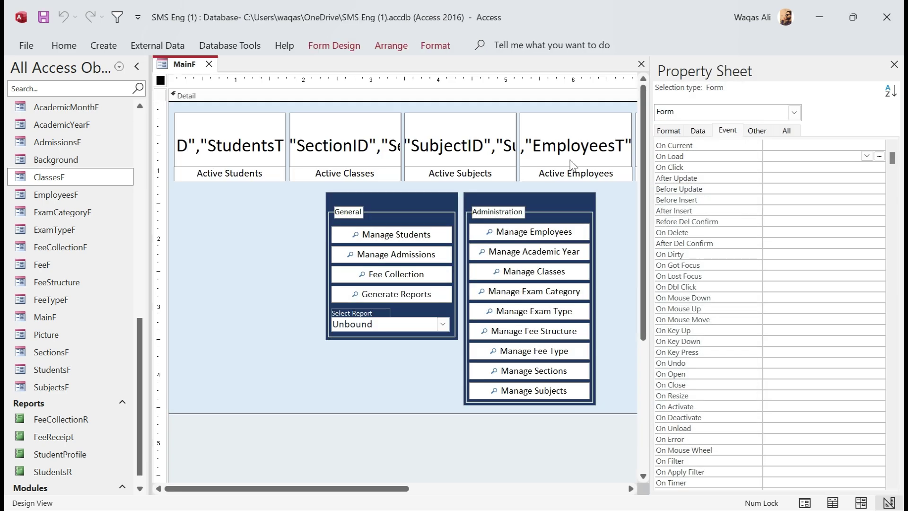
pyautogui.click(757, 132)
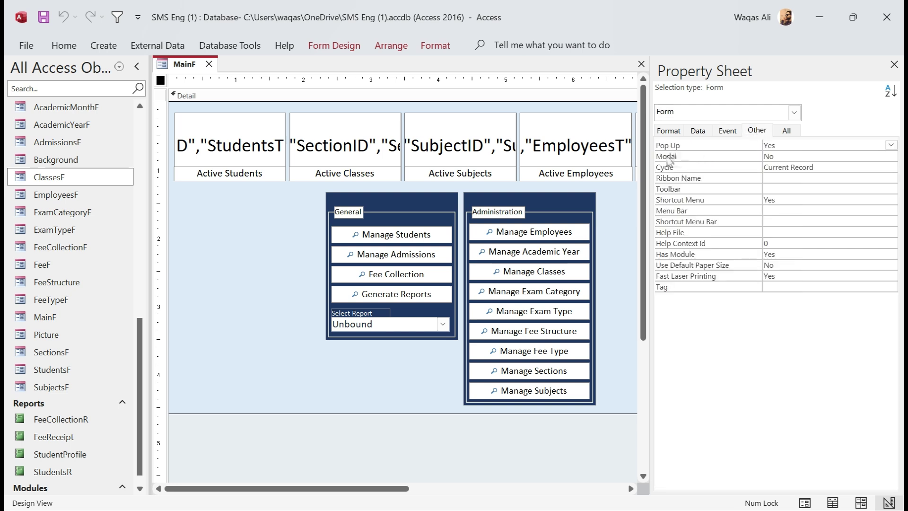
pyautogui.click(777, 156)
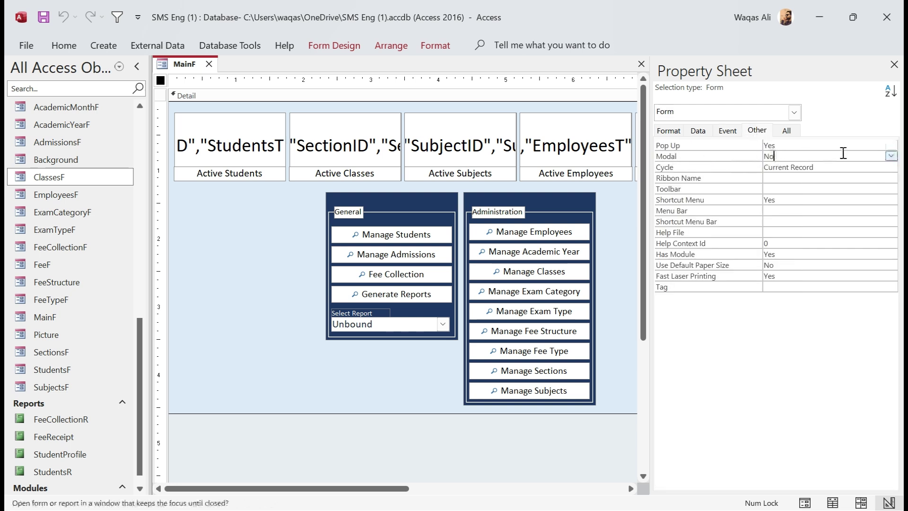
pyautogui.click(891, 155)
pyautogui.click(780, 166)
pyautogui.click(209, 64)
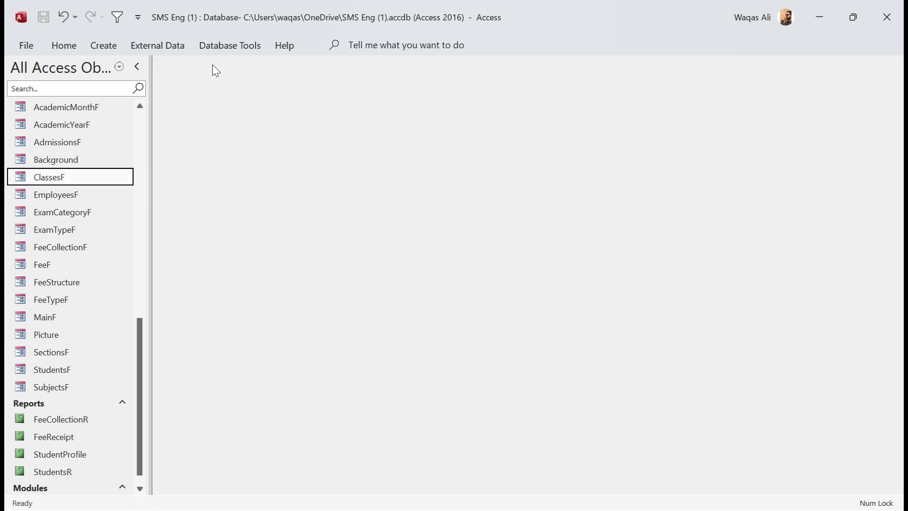
pyautogui.click(66, 162)
pyautogui.doubleClick(66, 163)
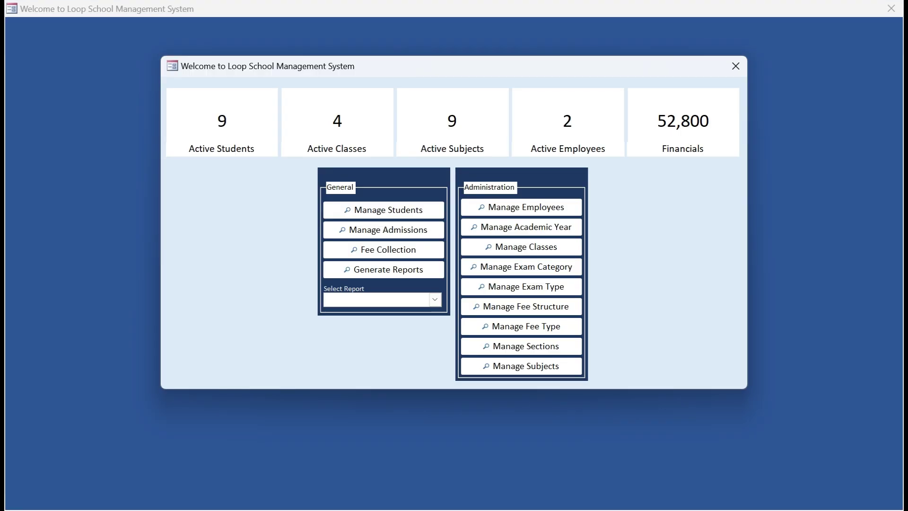
pyautogui.moveTo(479, 70); pyautogui.dragTo(513, 95)
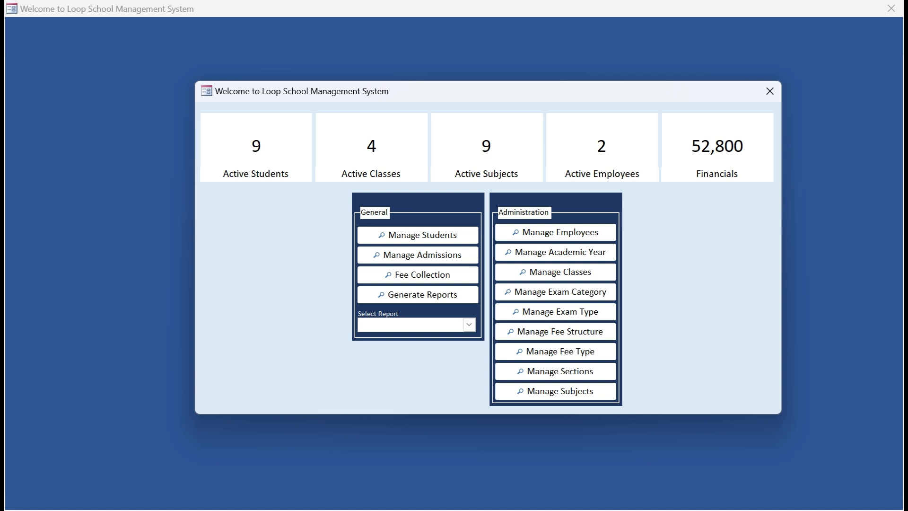
pyautogui.rightClick(363, 90)
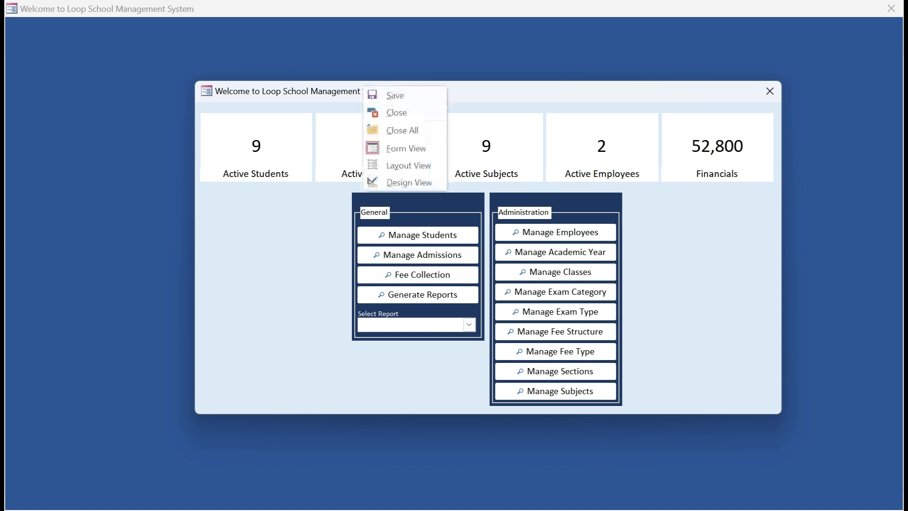
pyautogui.press('Escape')
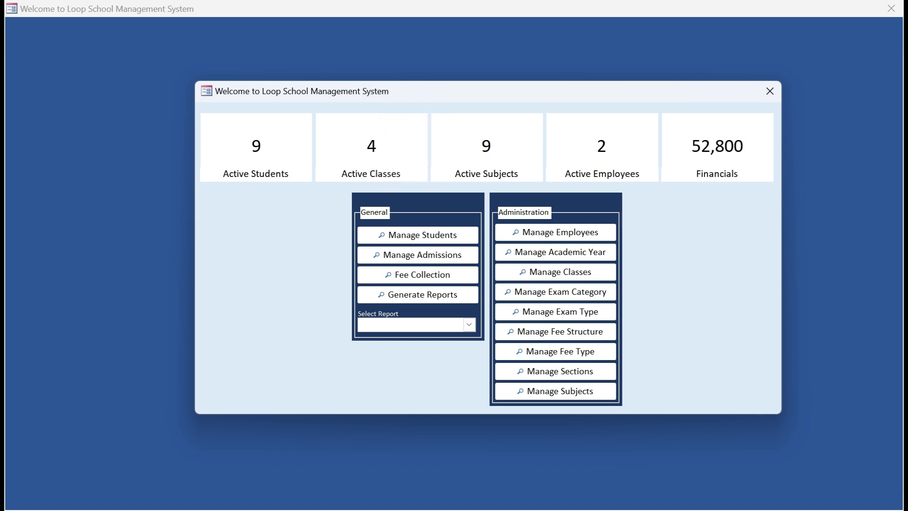
pyautogui.rightClick(274, 240)
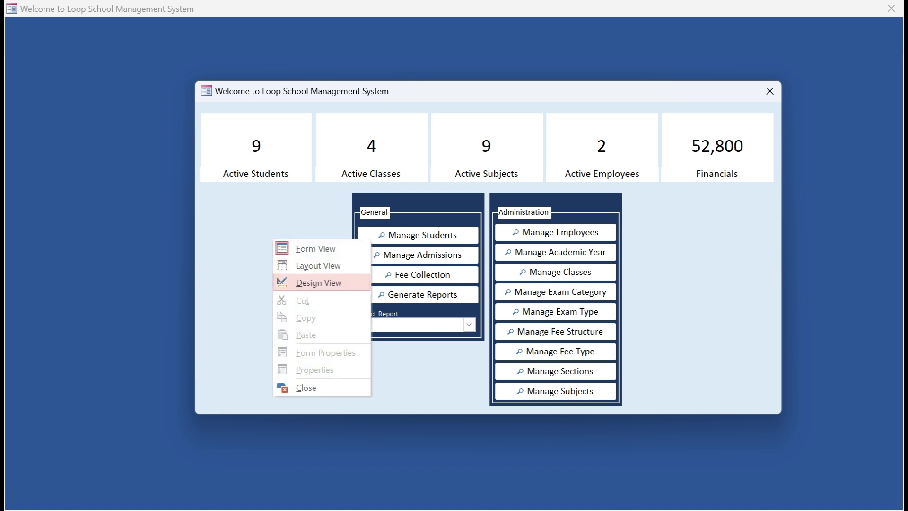
pyautogui.press('Escape')
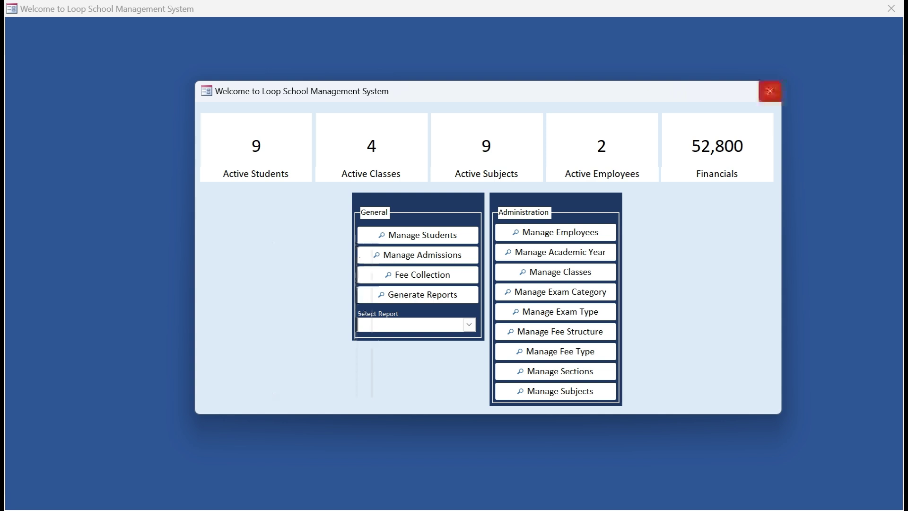
pyautogui.click(769, 90)
# Step: Close the Background form and open Access Options at the Current Database page
pyautogui.click(900, 10)
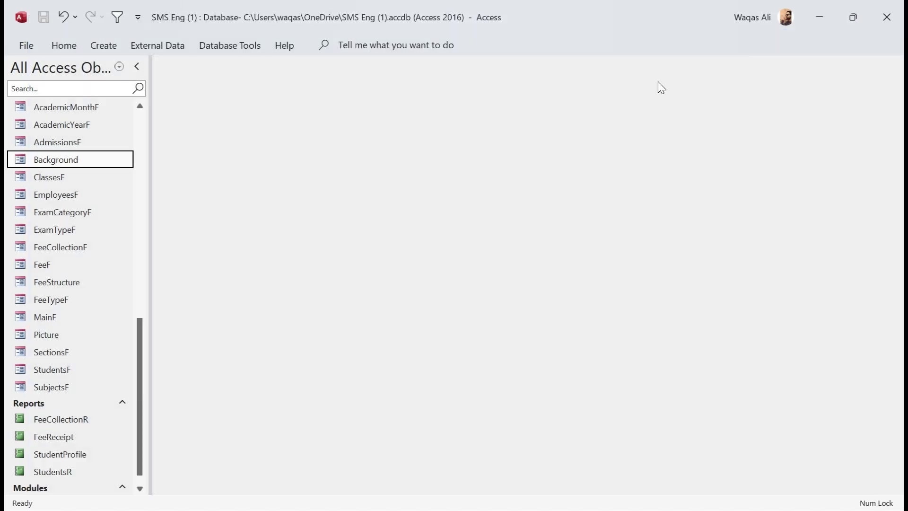
pyautogui.click(29, 49)
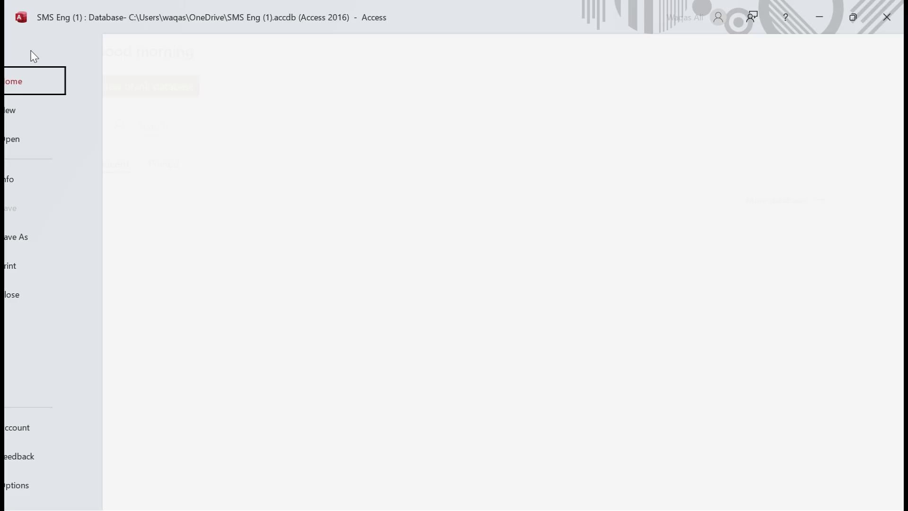
pyautogui.click(61, 484)
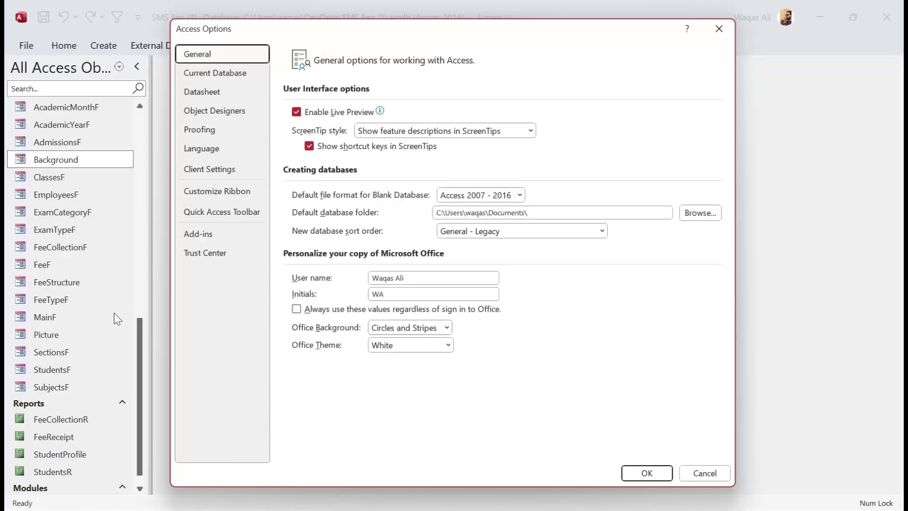
pyautogui.click(209, 68)
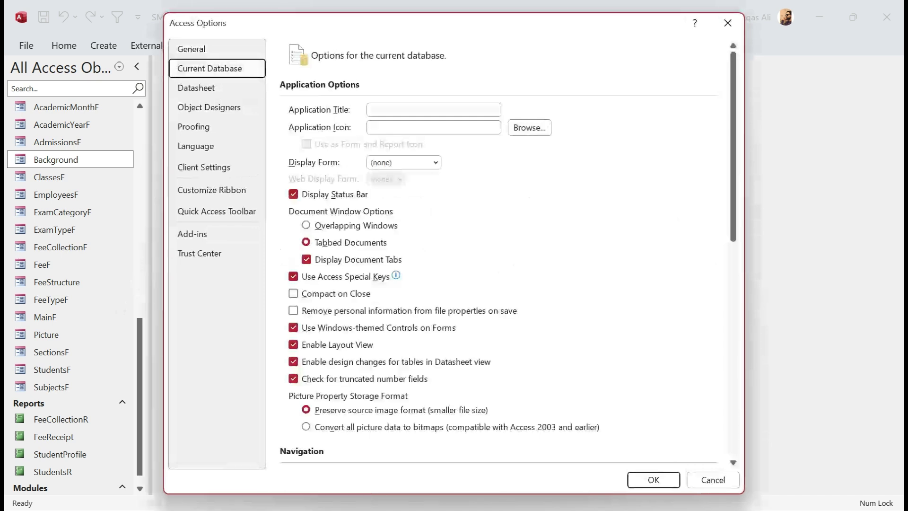
# Step: Enter 'School Management System' as the Application Title and expand the Display Form list
pyautogui.click(433, 109)
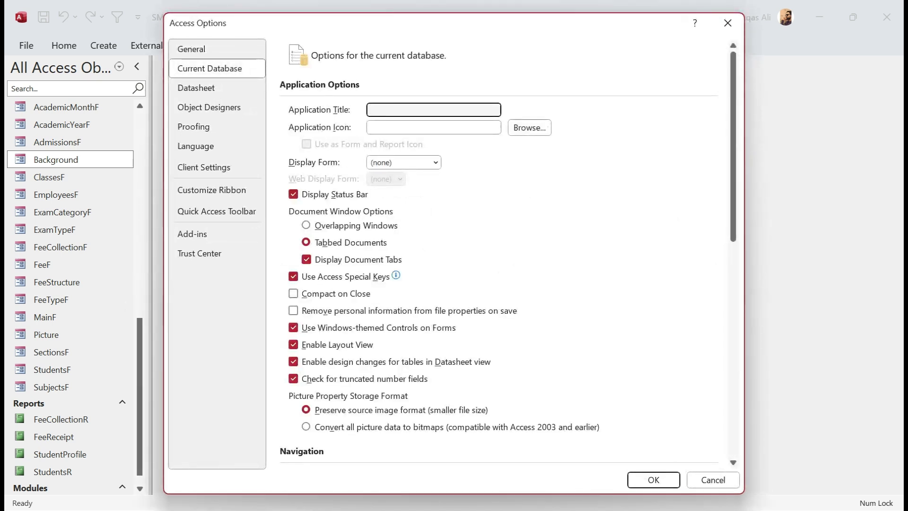
pyautogui.write('School Management System')
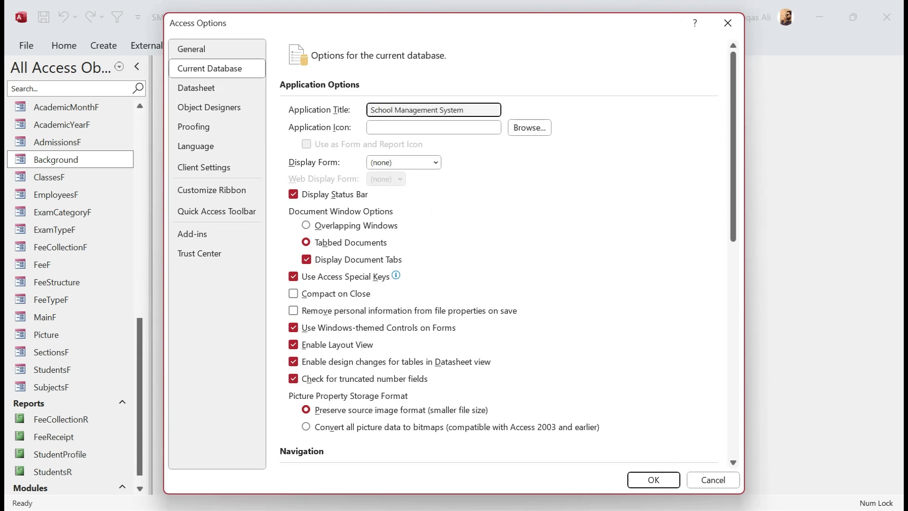
pyautogui.click(433, 127)
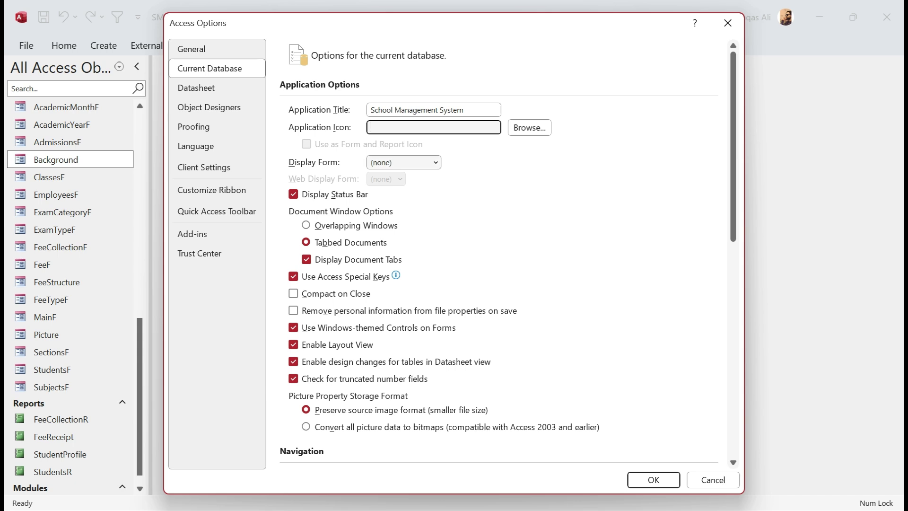
pyautogui.click(435, 162)
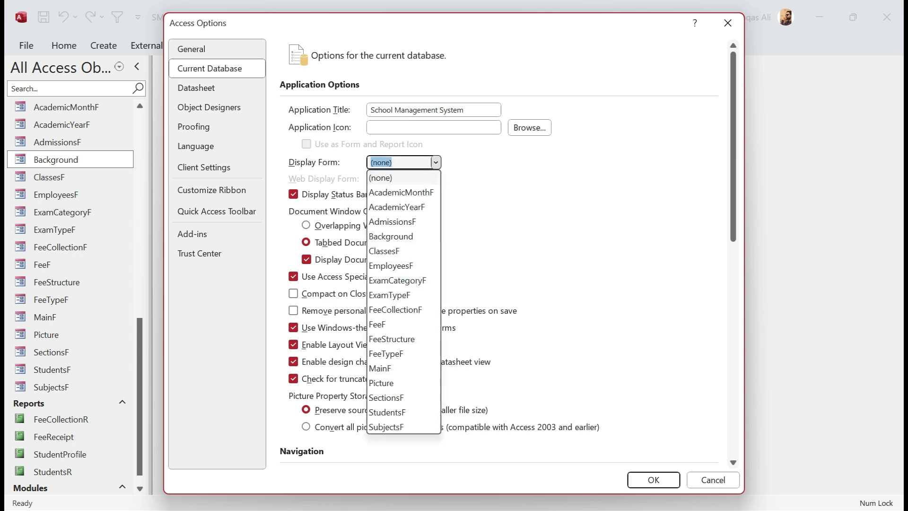
# Step: Choose Background as Display Form and uncheck Enable Layout View and Datasheet design changes
pyautogui.press('Escape')
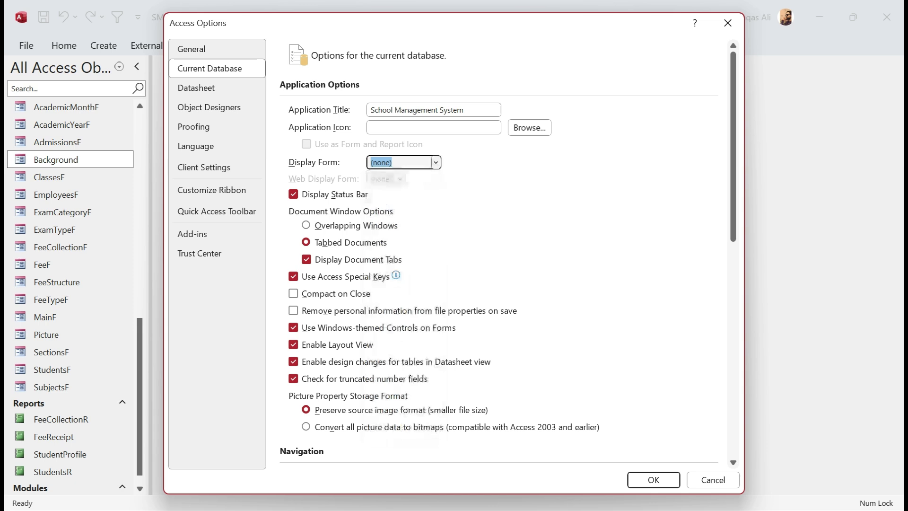
pyautogui.click(436, 162)
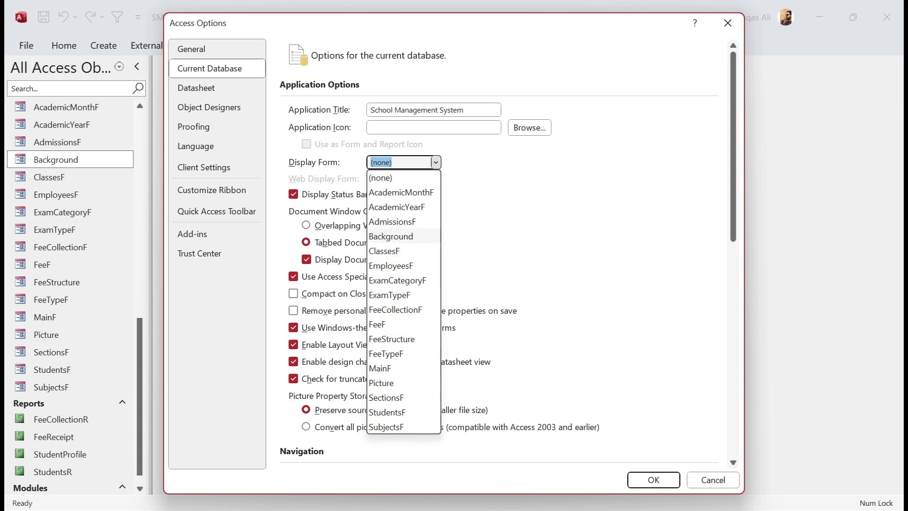
pyautogui.click(391, 236)
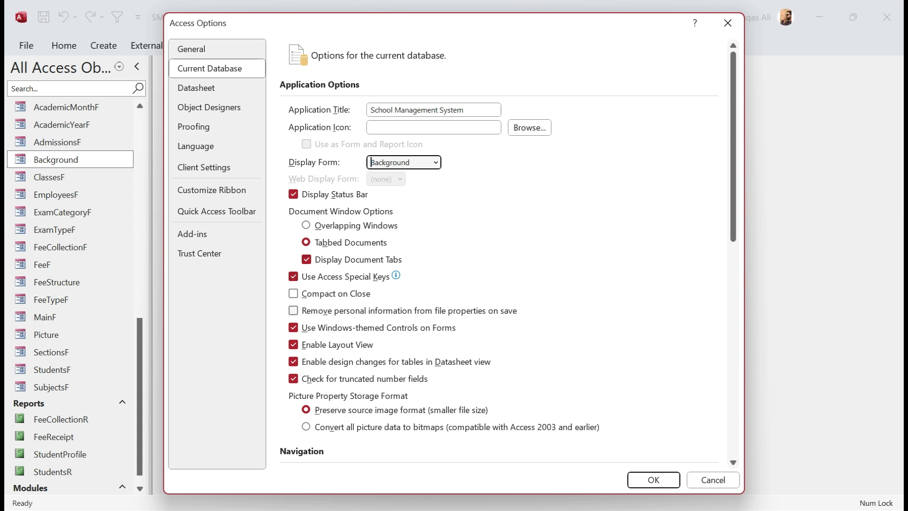
pyautogui.click(293, 344)
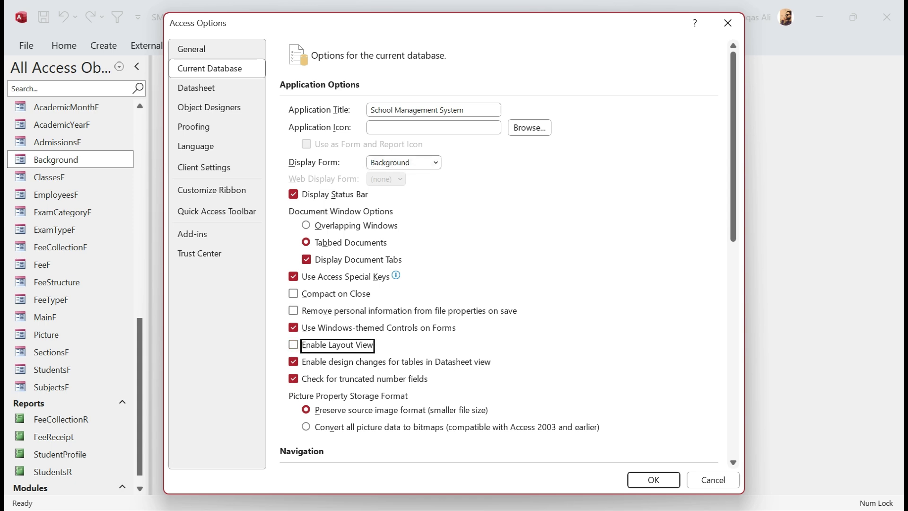
pyautogui.click(293, 361)
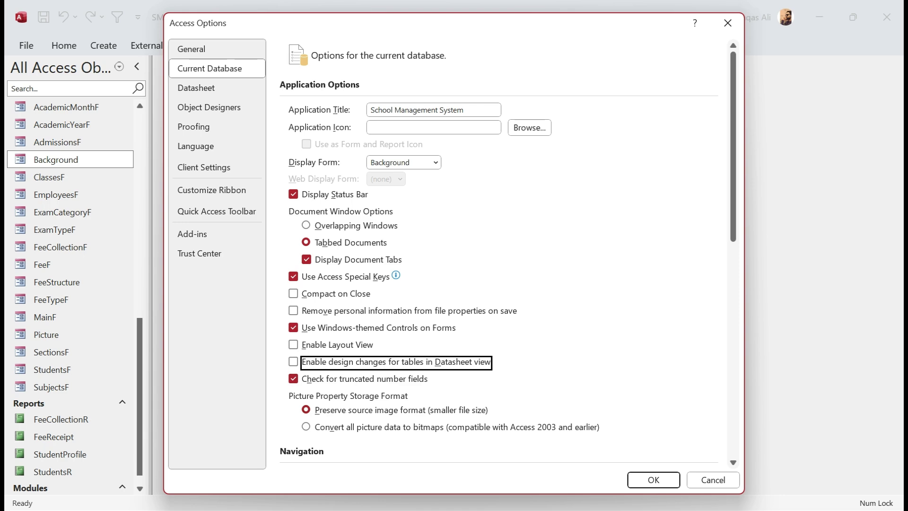
# Step: Under Object Type in Navigation Options, uncheck the Tables, Queries, Forms, Reports, Macros and Modules groups
pyautogui.scroll(-3, 499, 251)
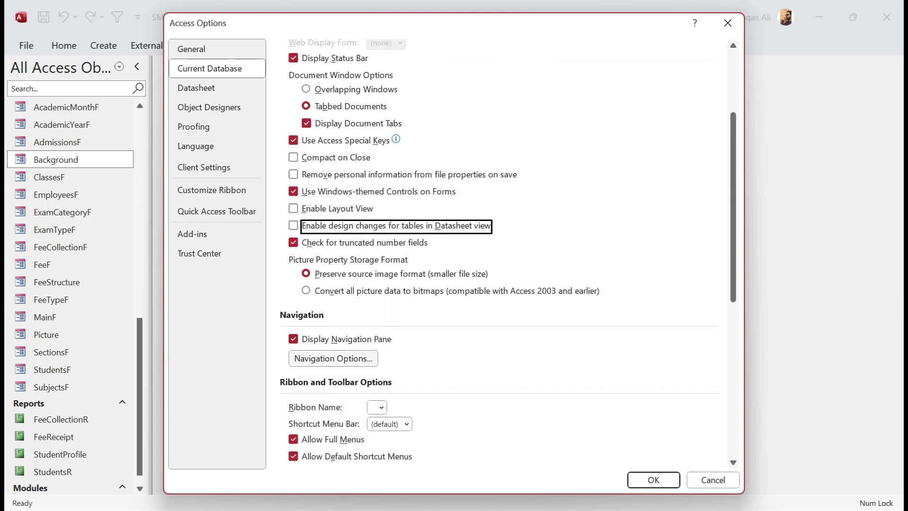
pyautogui.click(333, 358)
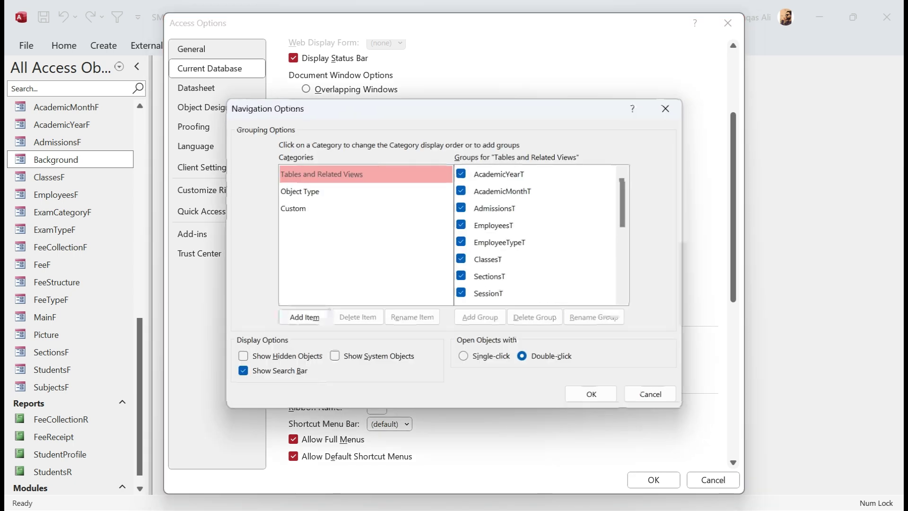
pyautogui.click(299, 190)
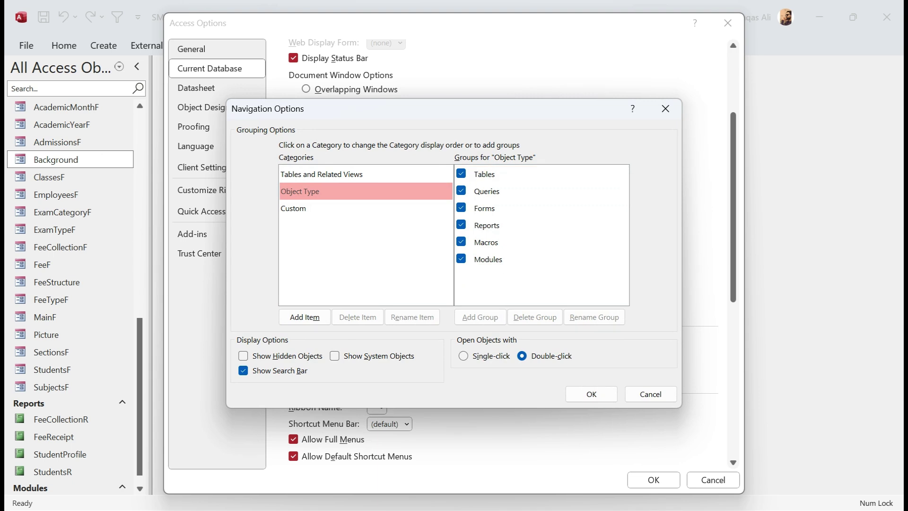
pyautogui.click(461, 173)
pyautogui.click(461, 190)
pyautogui.click(461, 207)
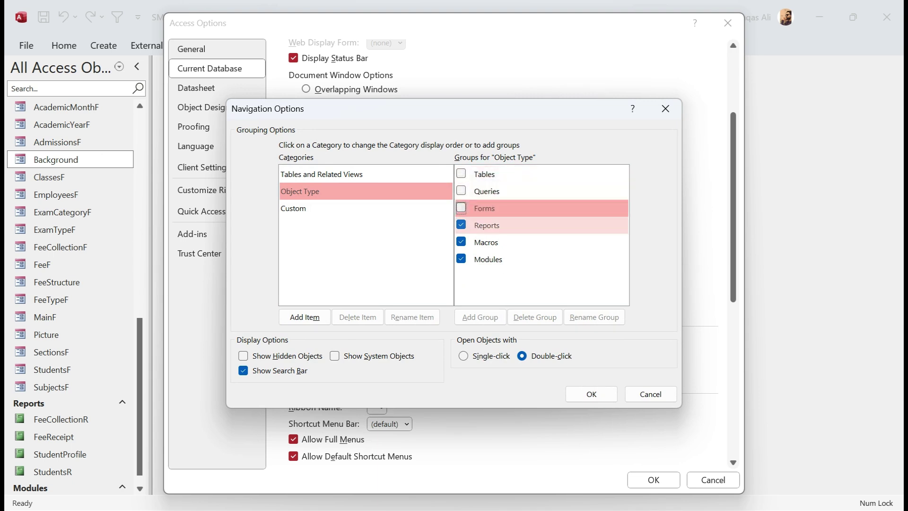
pyautogui.click(461, 224)
pyautogui.click(461, 224)
pyautogui.click(461, 242)
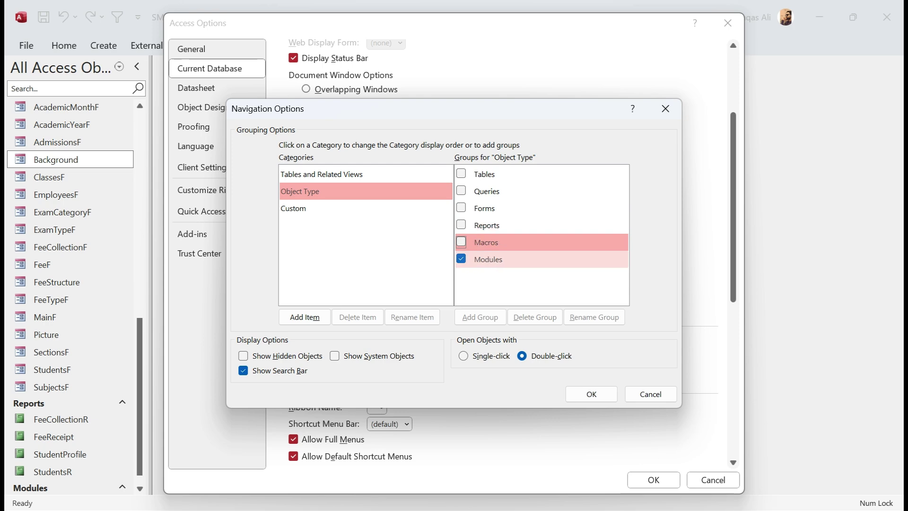
pyautogui.click(461, 259)
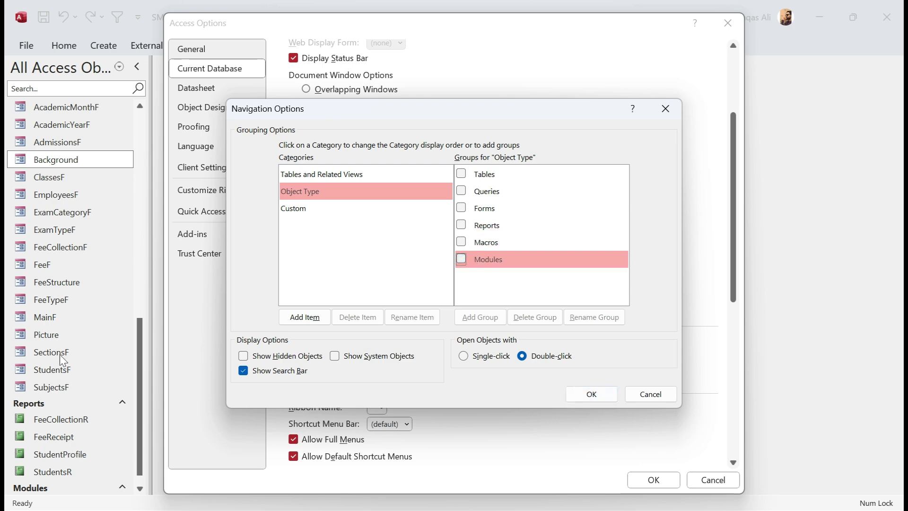
pyautogui.press('Return')
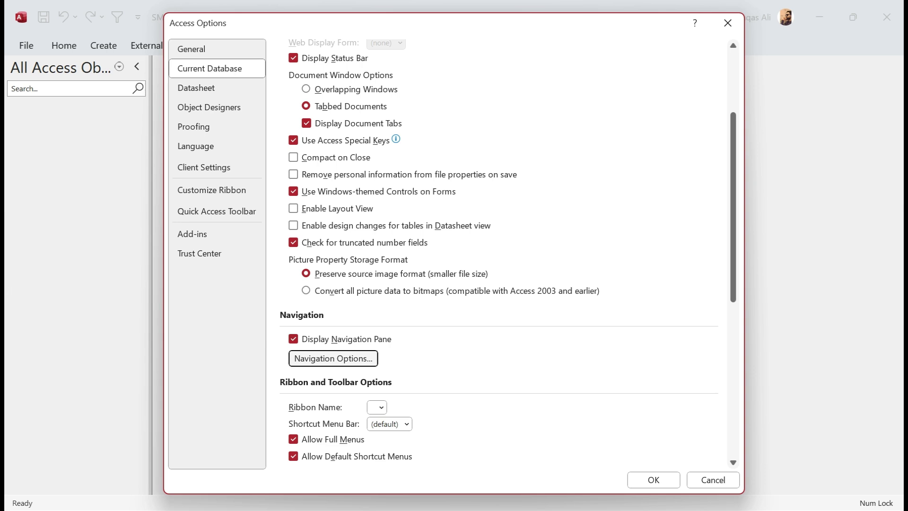
# Step: Turn off Display Navigation Pane, Allow Full Menus and Allow Default Shortcut Menus, then apply the options
pyautogui.hotkey('shift', 'Tab')
pyautogui.press('space')
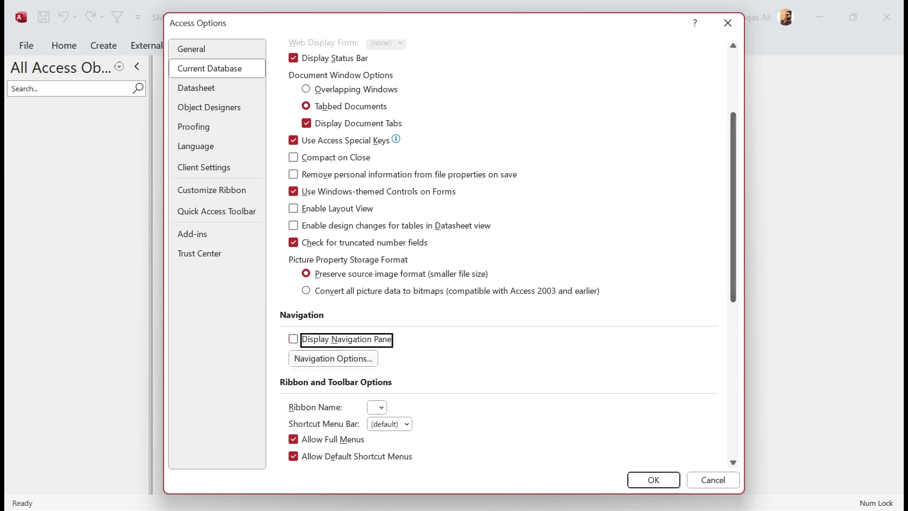
pyautogui.press('Tab')
pyautogui.press('Tab')
pyautogui.press('Tab')
pyautogui.press('Tab')
pyautogui.press('space')
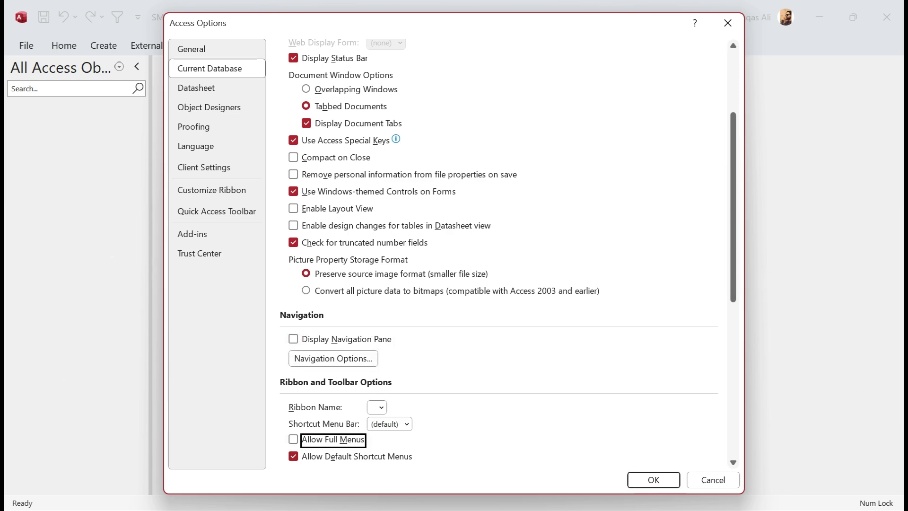
pyautogui.scroll(-4, 446, 254)
pyautogui.press('Tab')
pyautogui.press('space')
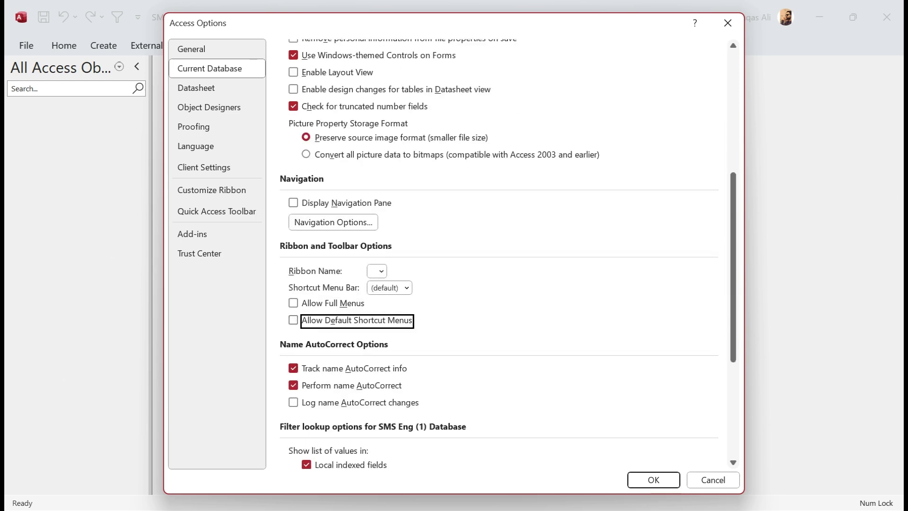
pyautogui.scroll(8, 499, 251)
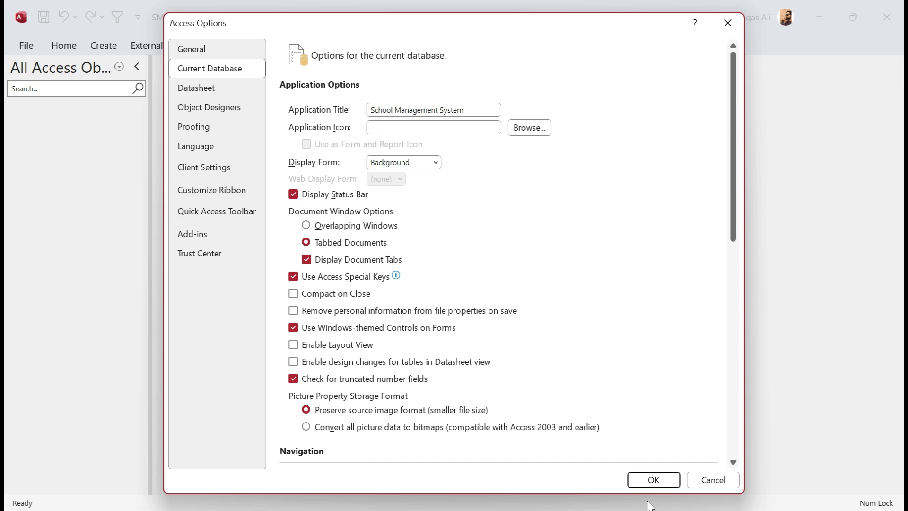
pyautogui.click(654, 479)
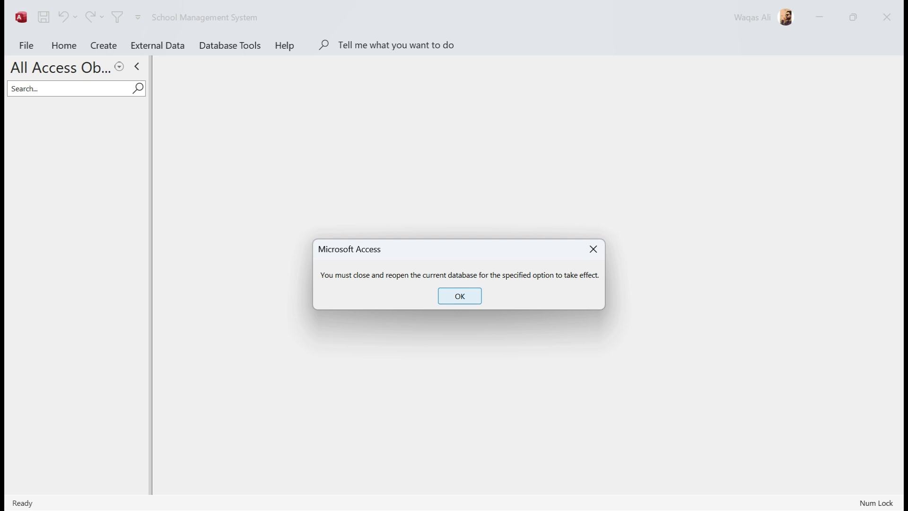
# Step: Dismiss the reopen-required message and close Access to restart the database
pyautogui.click(460, 296)
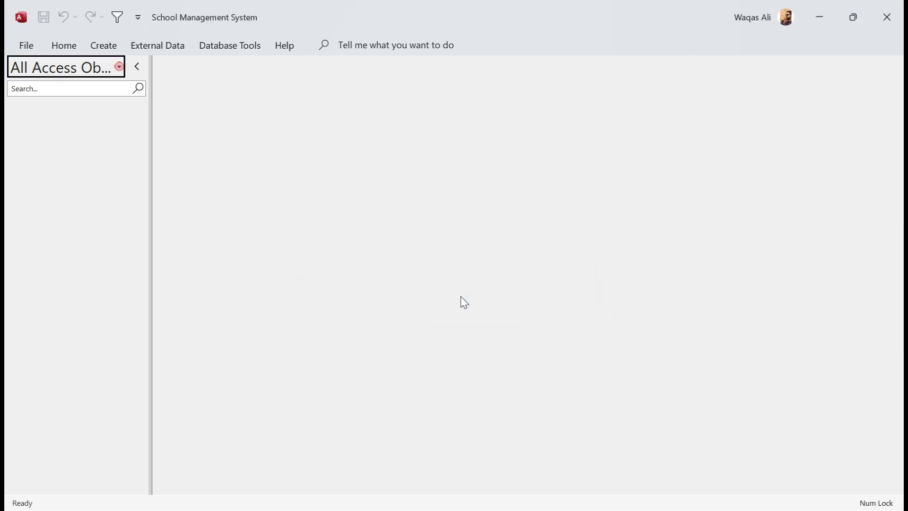
pyautogui.click(882, 21)
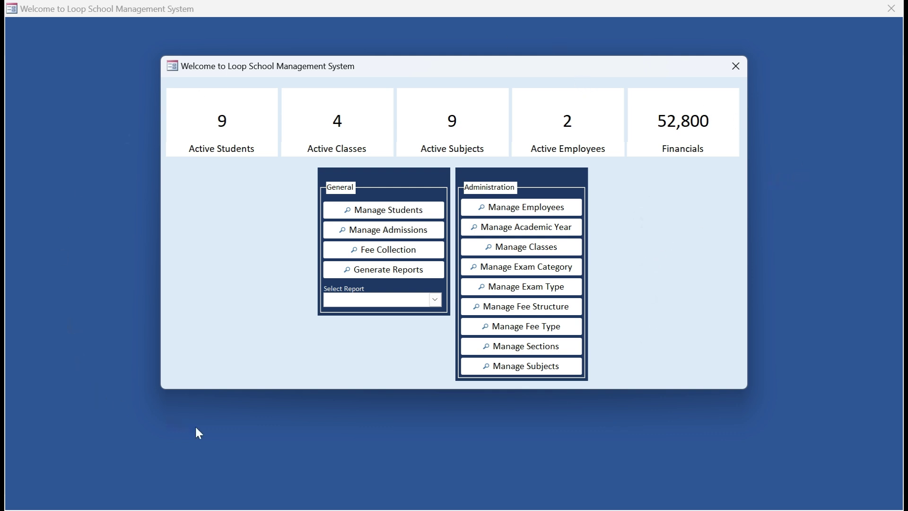
# Step: Test the Manage Sections, Admissions, Employees and Subjects forms from the main menu, closing each
pyautogui.click(467, 346)
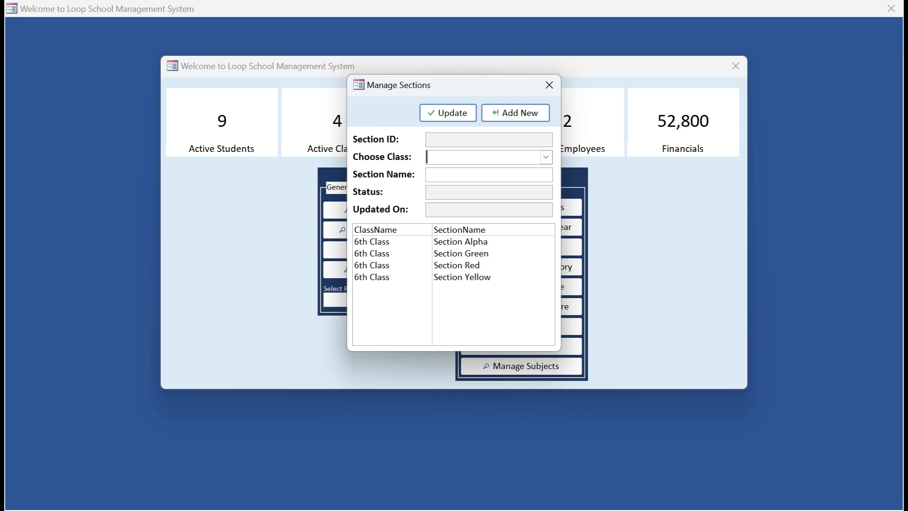
pyautogui.click(548, 85)
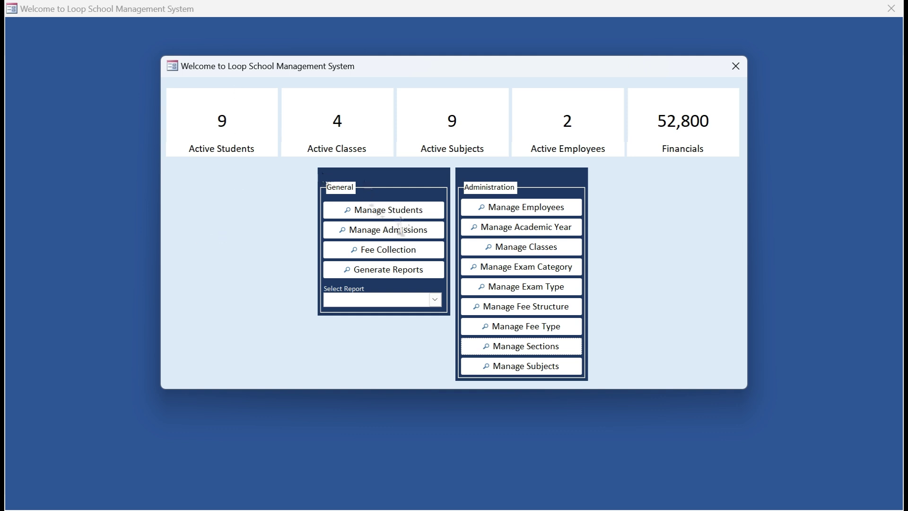
pyautogui.click(386, 229)
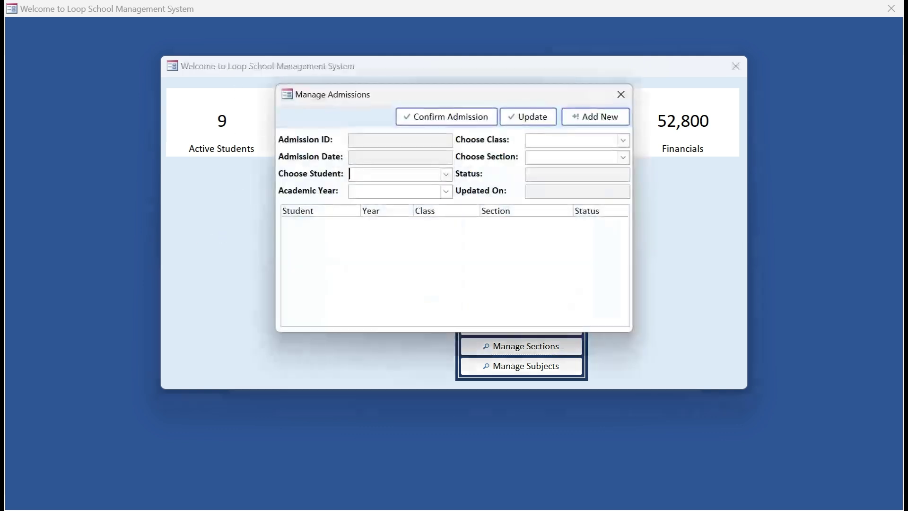
pyautogui.click(619, 94)
pyautogui.click(556, 208)
pyautogui.click(642, 65)
pyautogui.click(542, 349)
pyautogui.click(548, 84)
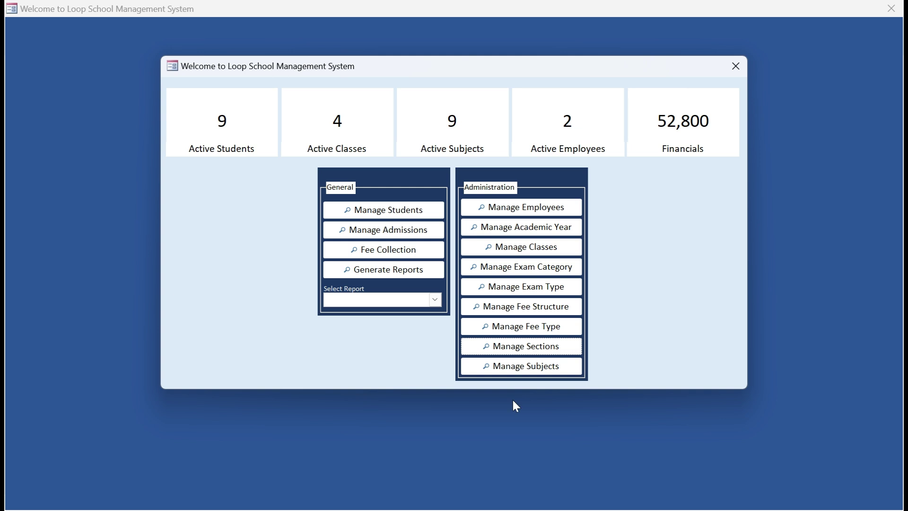
pyautogui.click(529, 367)
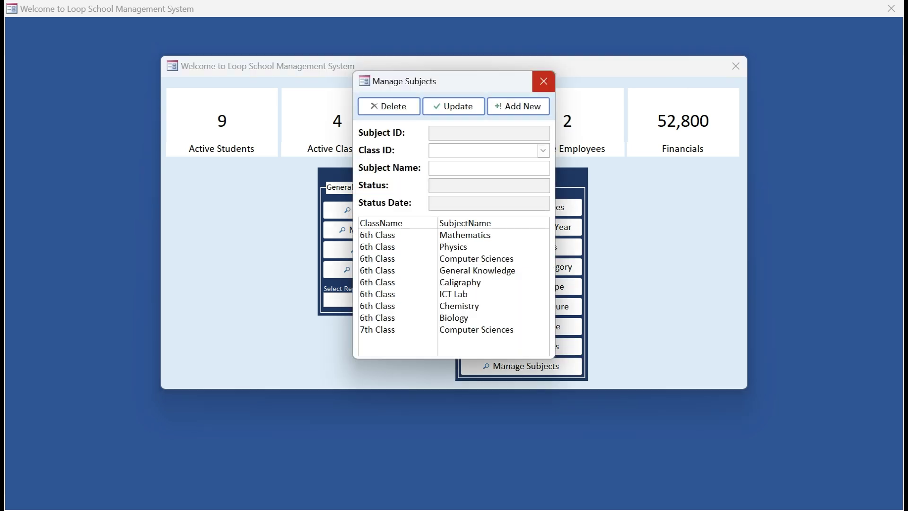
pyautogui.click(543, 81)
# Step: Choose Students Report from the report list and generate it to preview the students
pyautogui.click(434, 299)
pyautogui.click(350, 313)
pyautogui.click(422, 268)
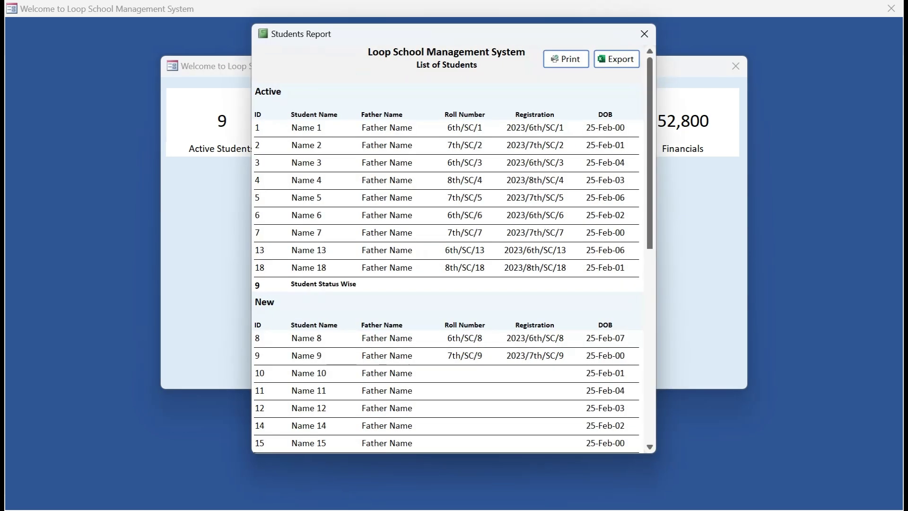
pyautogui.scroll(-2, 447, 246)
pyautogui.scroll(2, 447, 245)
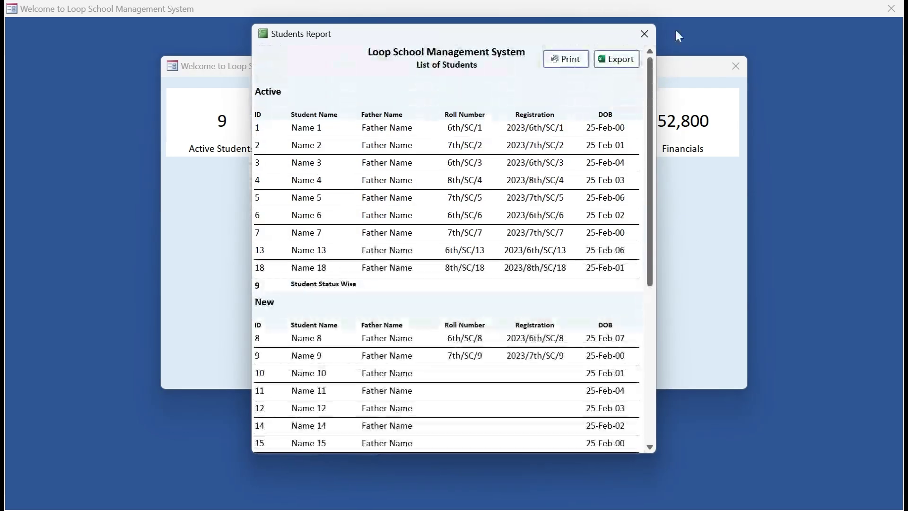
pyautogui.click(644, 34)
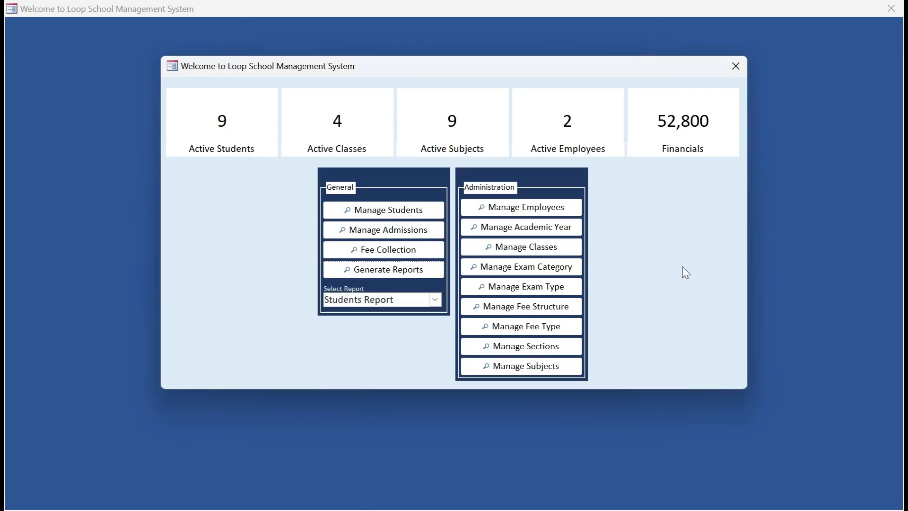